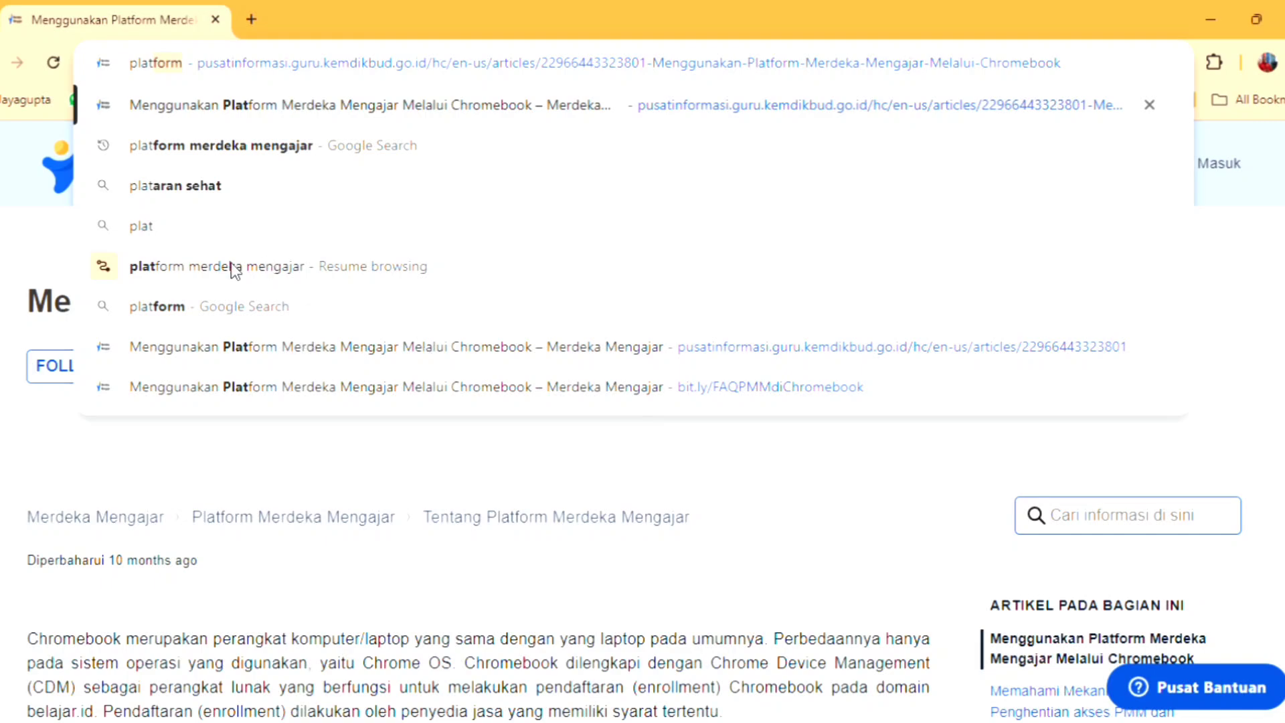
# Search for "platform merdeka mengajar", open the Merdeka Mengajar site and go to its Pengelolaan Kinerja page
pyautogui.click(465, 143)
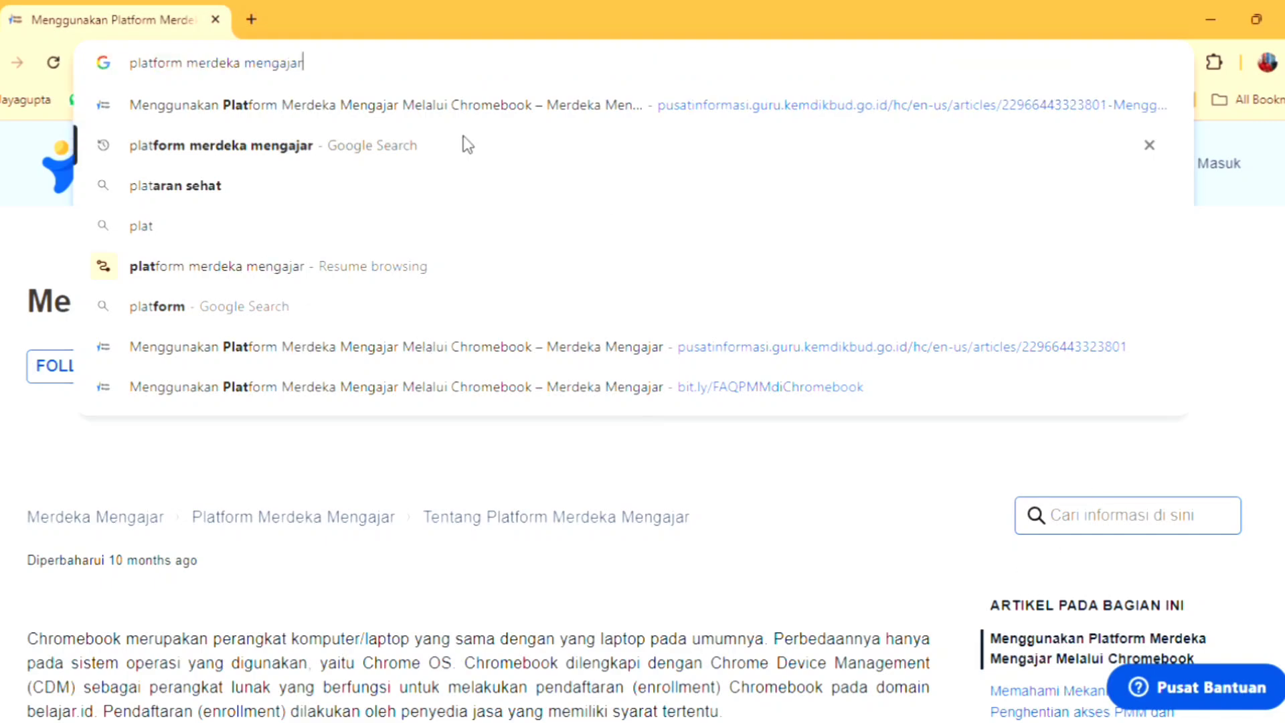
pyautogui.click(319, 342)
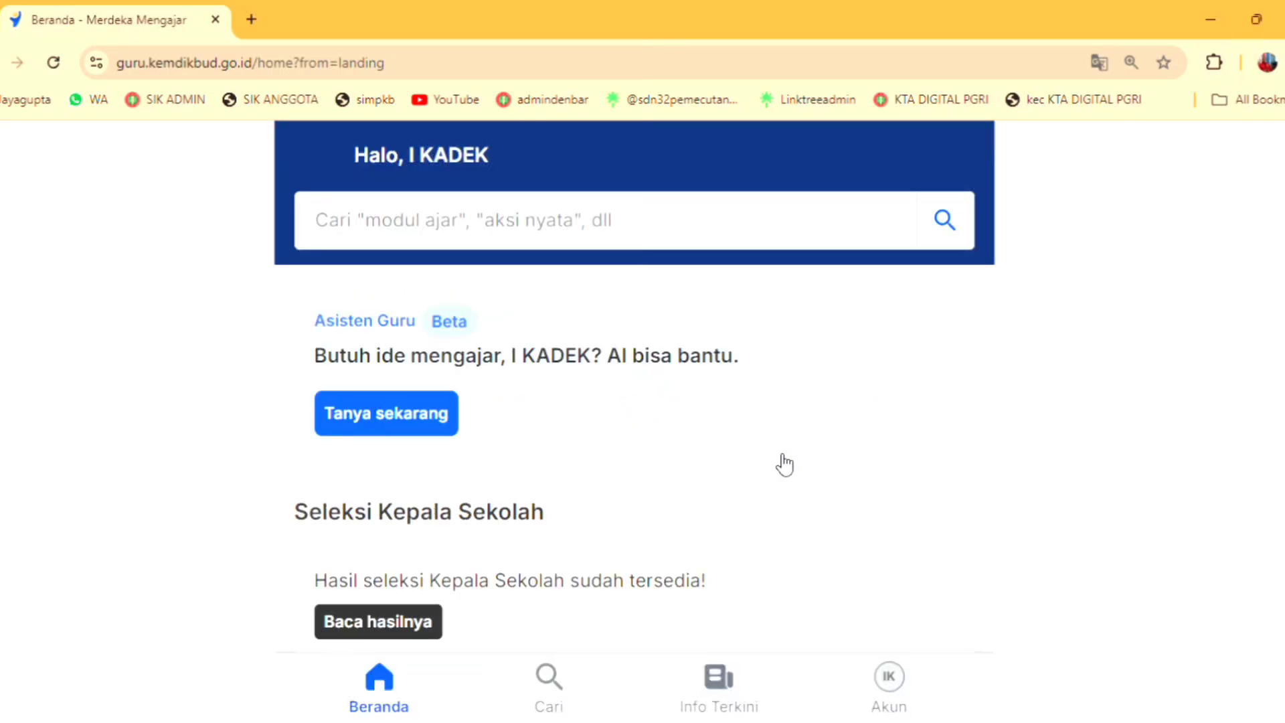
pyautogui.scroll(-6, 780, 462)
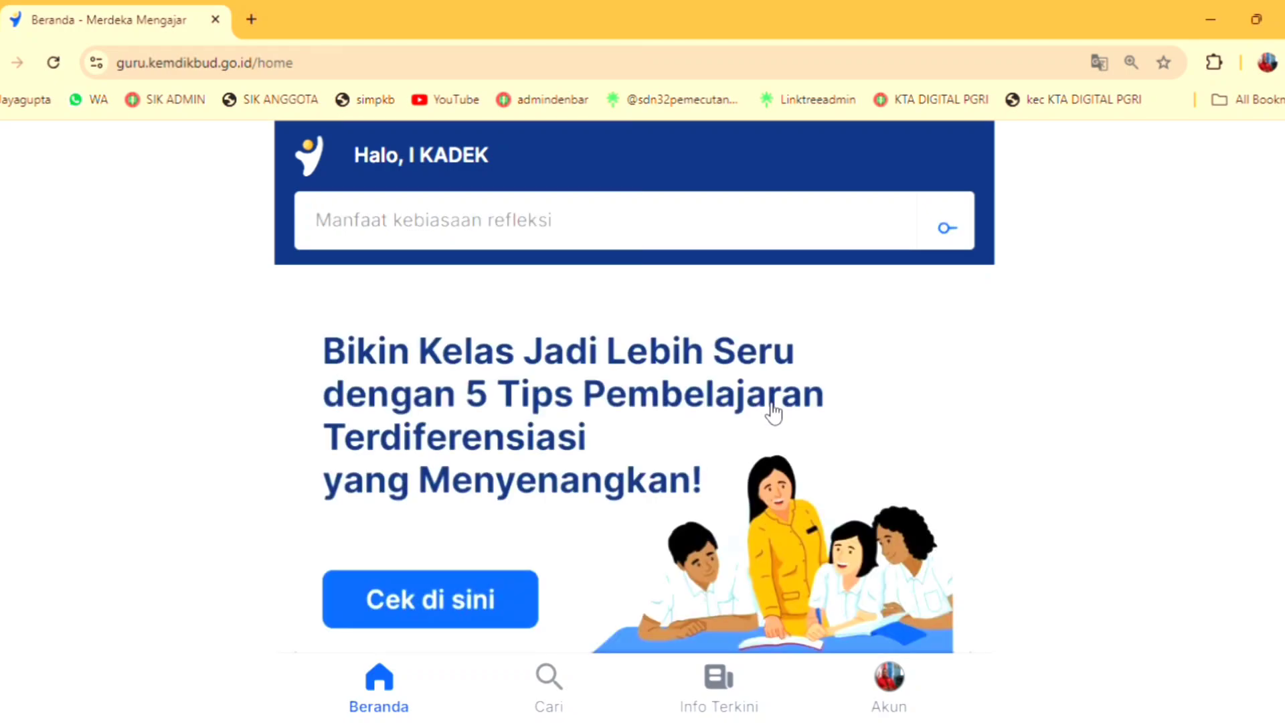
pyautogui.scroll(-5, 756, 468)
pyautogui.scroll(-2, 752, 487)
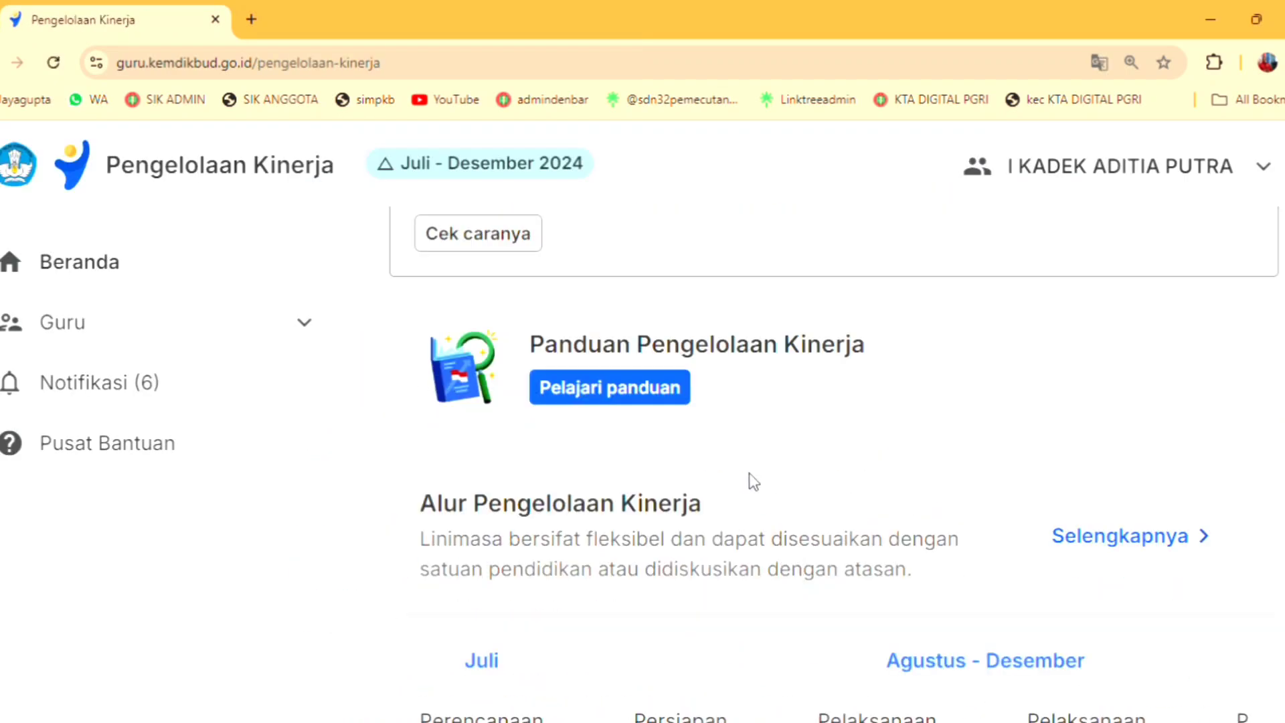
# Open the Guru section's Sebagai Pegawai page and go to the Praktik Kinerja details for Juli - Desember 2024
pyautogui.click(148, 322)
pyautogui.click(144, 395)
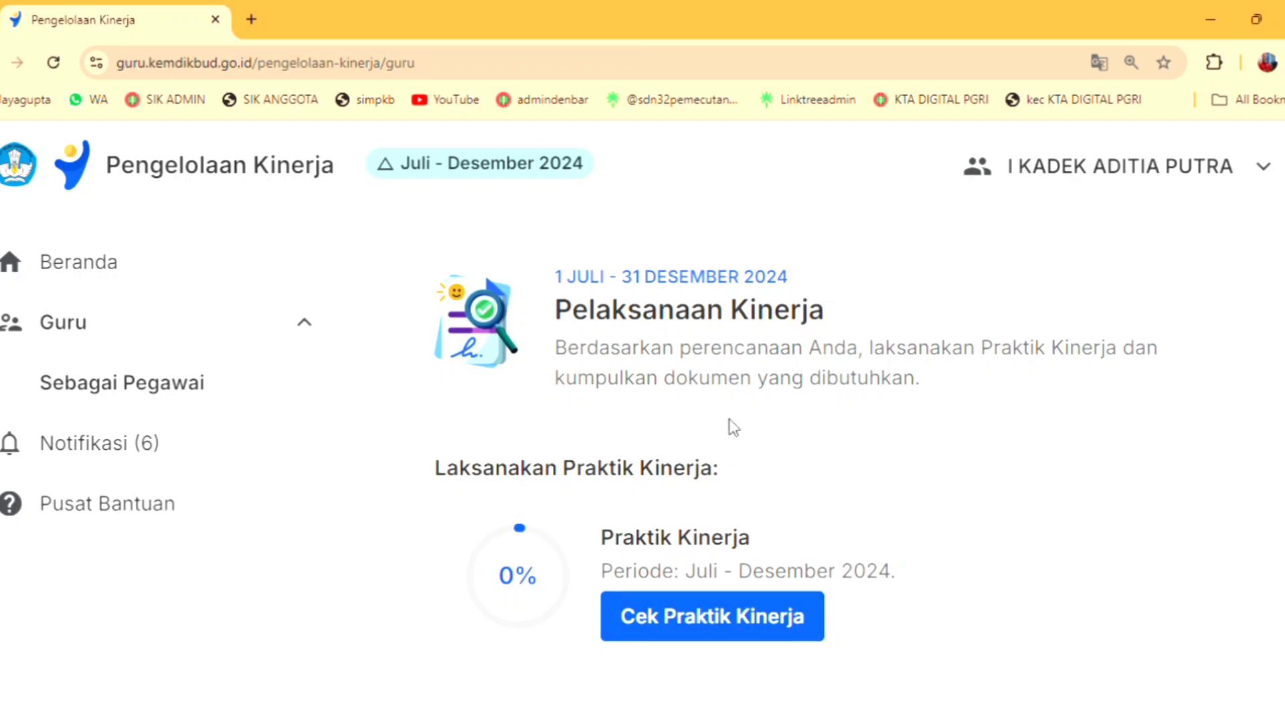
pyautogui.click(708, 624)
# Review the Rubrik Observasi for Instruksi yang Adaptif, covering recommended and avoided behaviours for each Target Perilaku, and close it
pyautogui.scroll(-5, 540, 528)
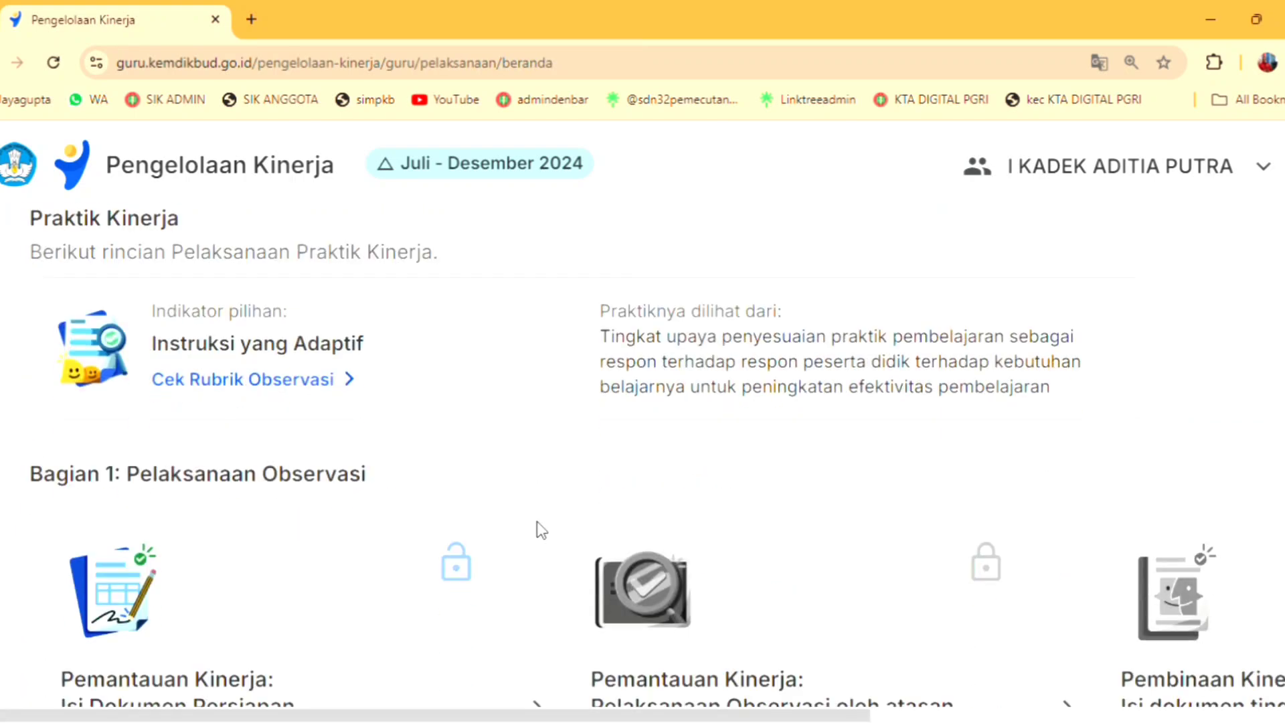
pyautogui.scroll(-2, 539, 529)
pyautogui.scroll(4, 539, 528)
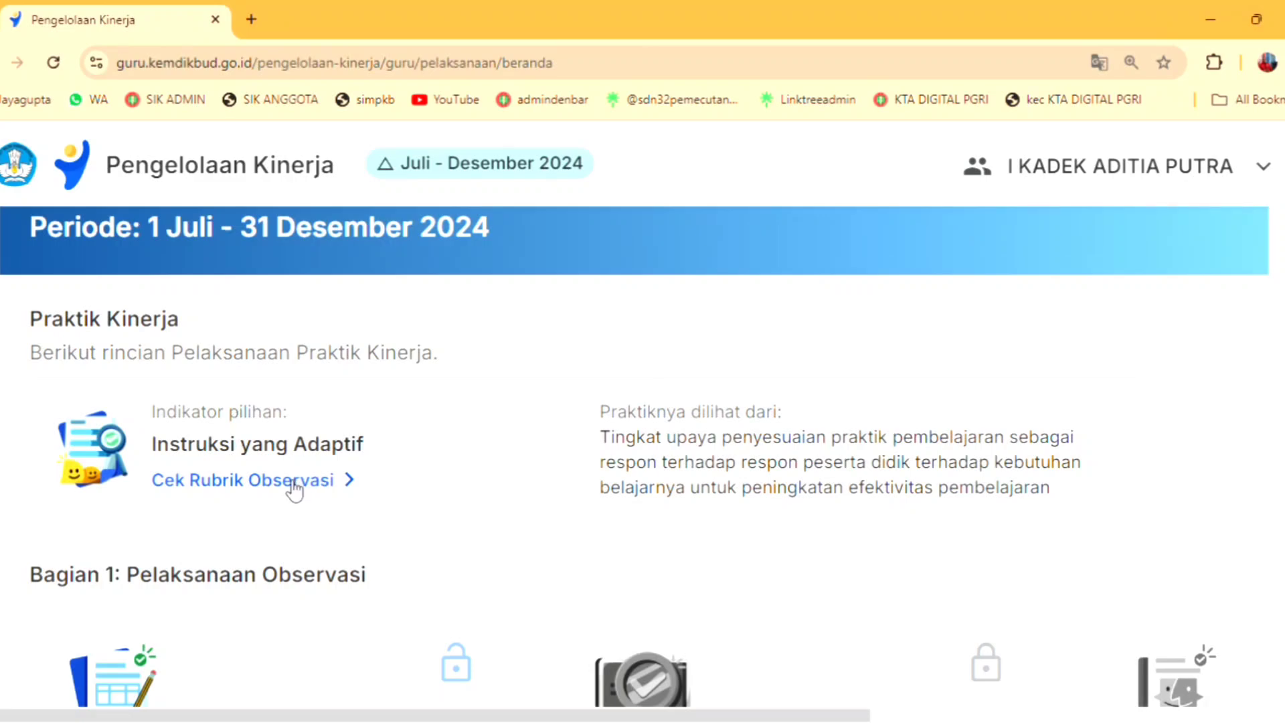
pyautogui.click(294, 490)
pyautogui.scroll(-5, 640, 493)
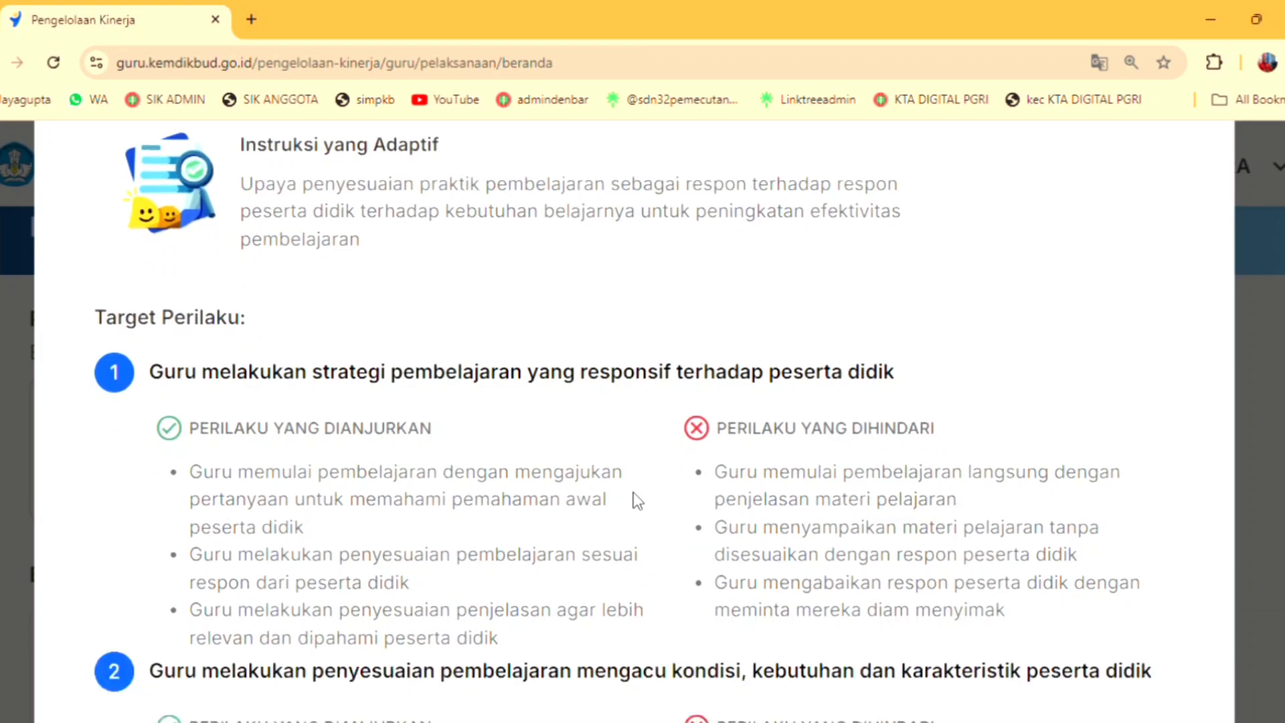
pyautogui.scroll(-2, 637, 501)
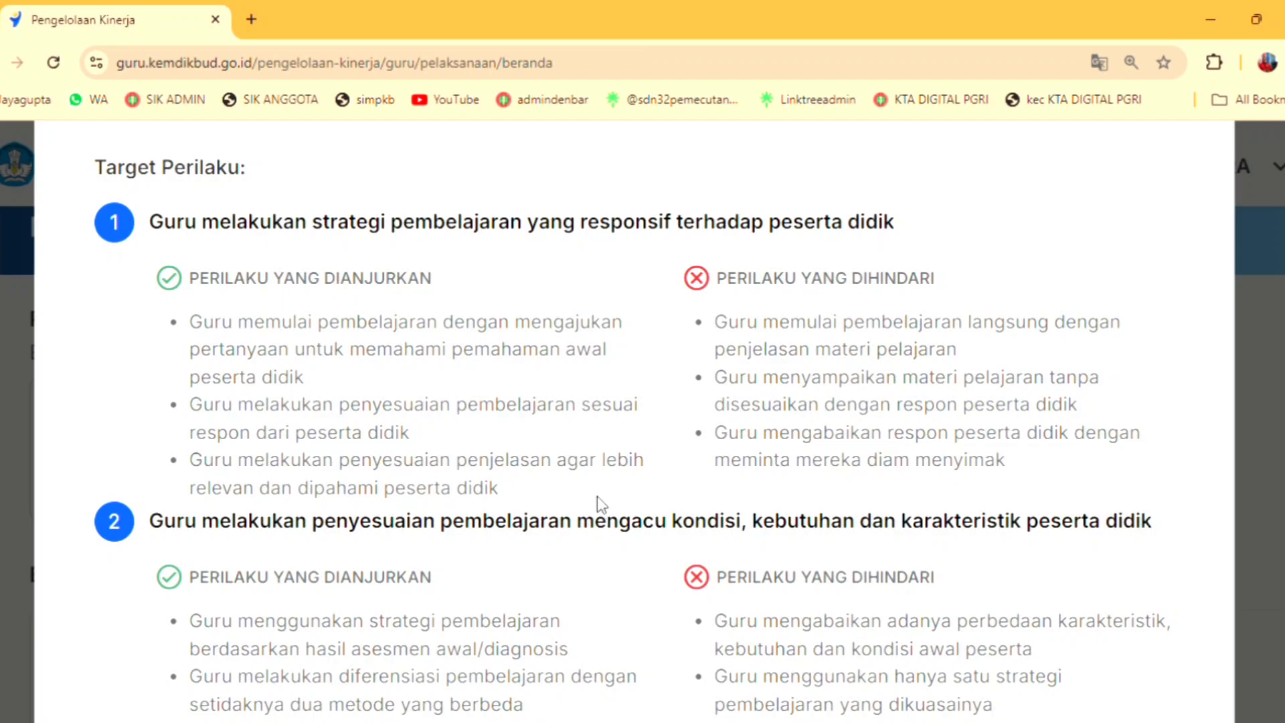
pyautogui.scroll(1, 592, 535)
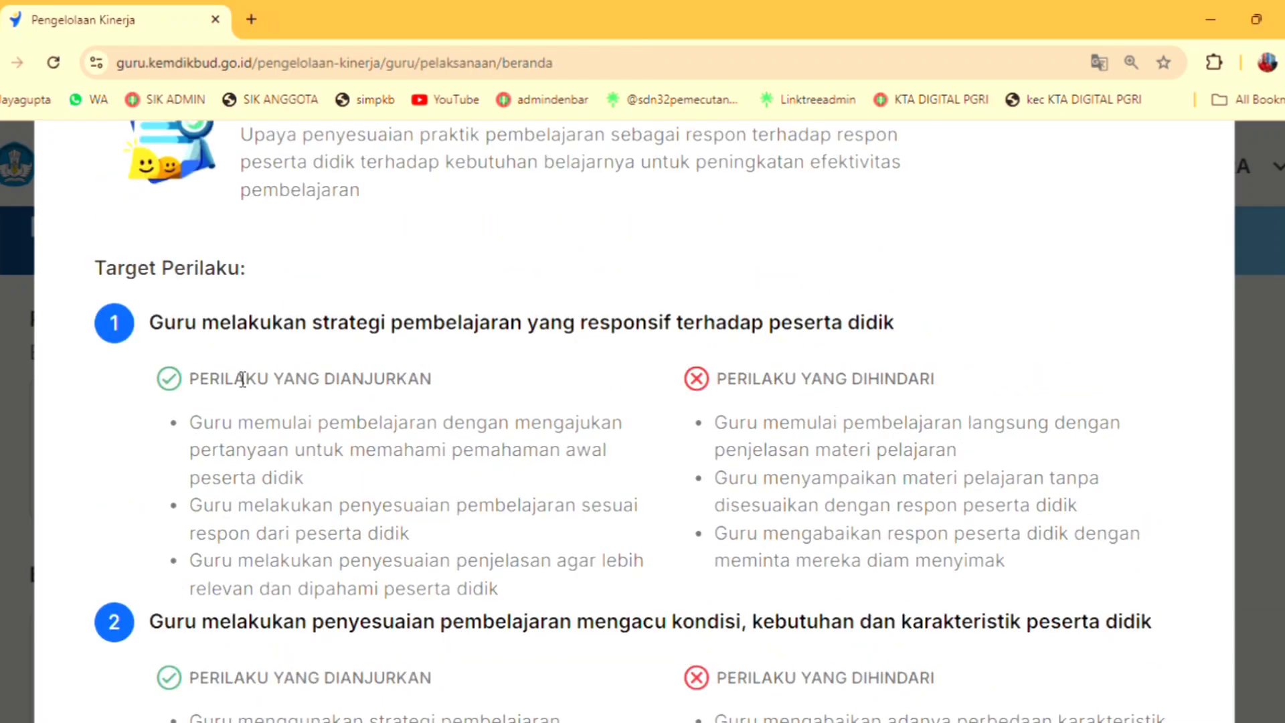
pyautogui.scroll(-1, 246, 381)
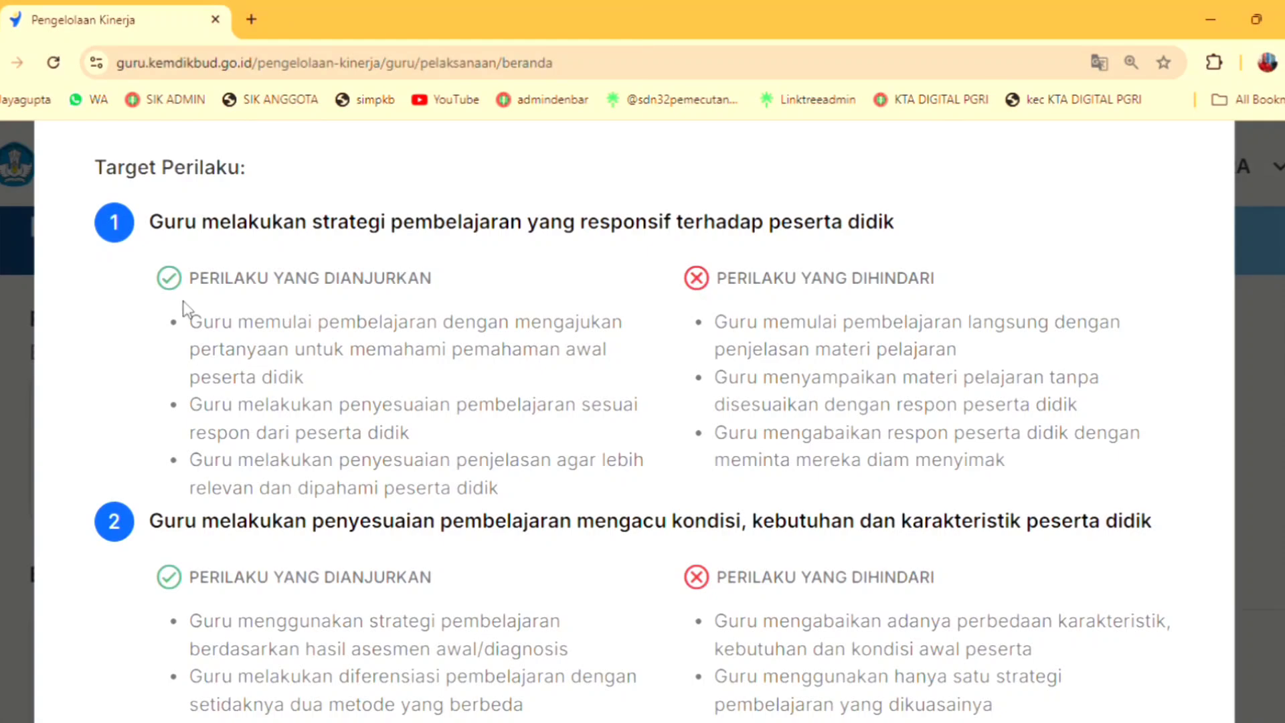
pyautogui.scroll(-1, 528, 465)
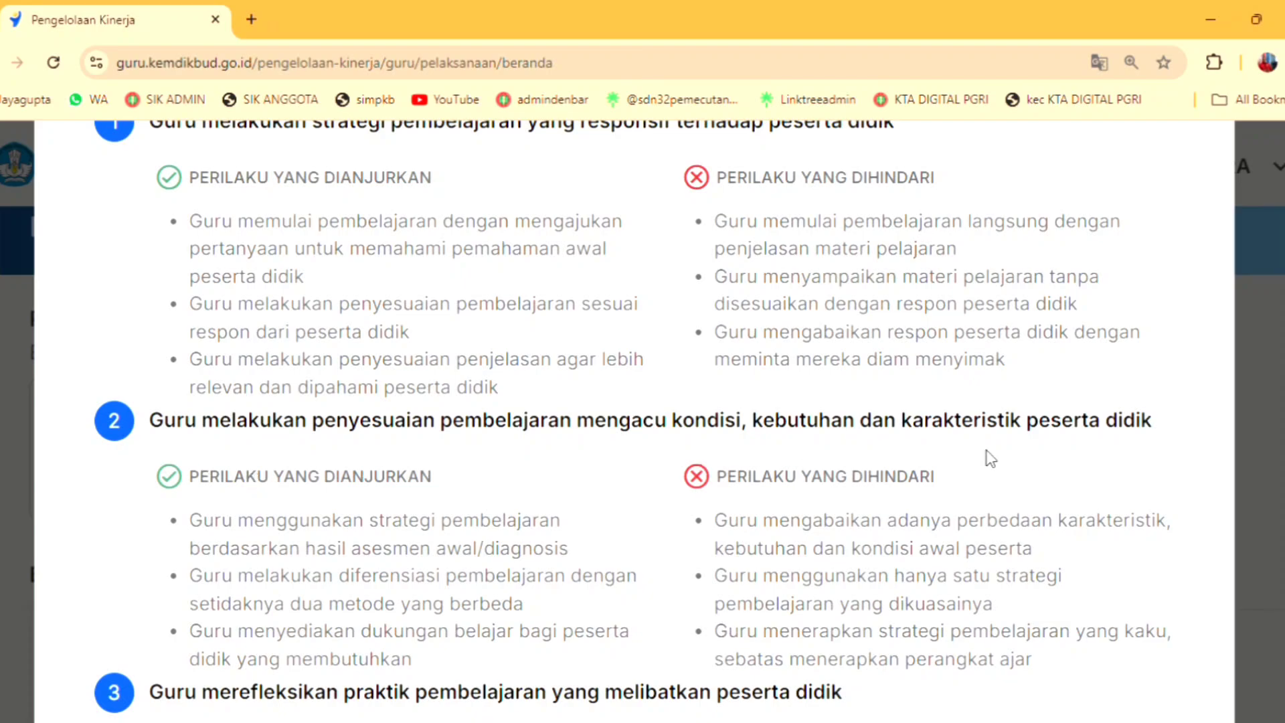
pyautogui.scroll(-2, 758, 492)
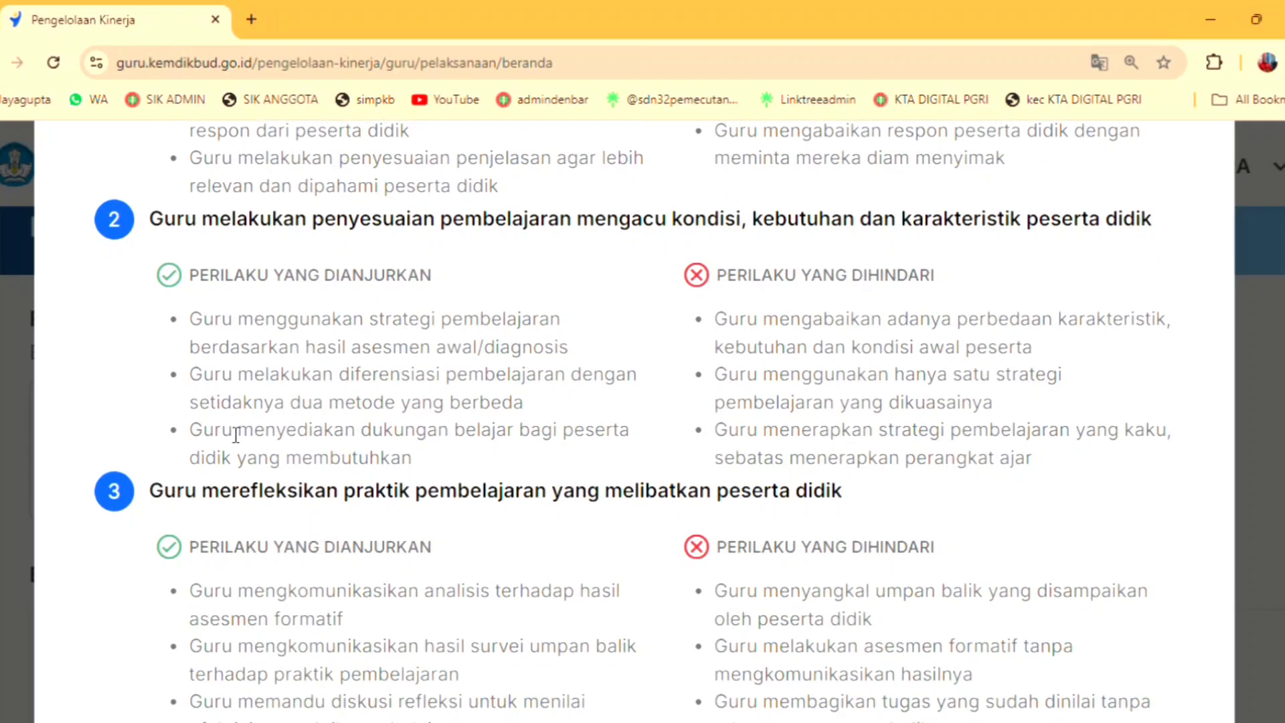
pyautogui.scroll(-1, 373, 459)
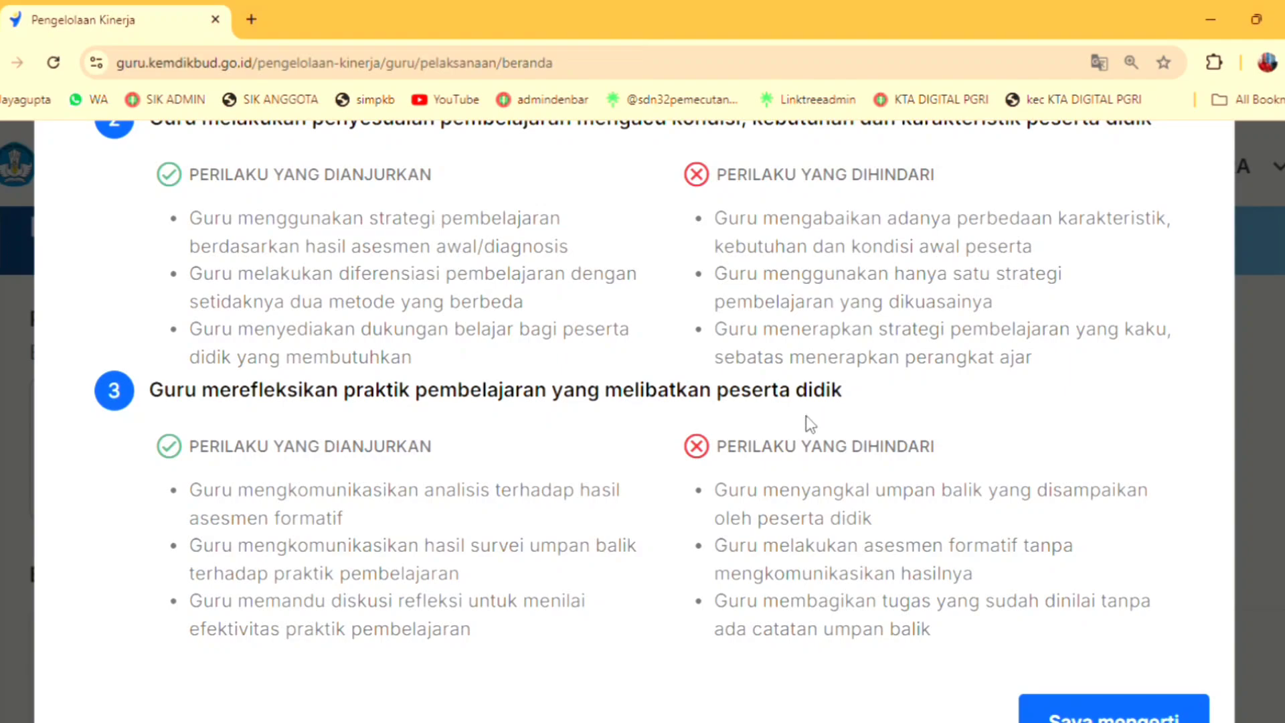
pyautogui.scroll(-2, 952, 609)
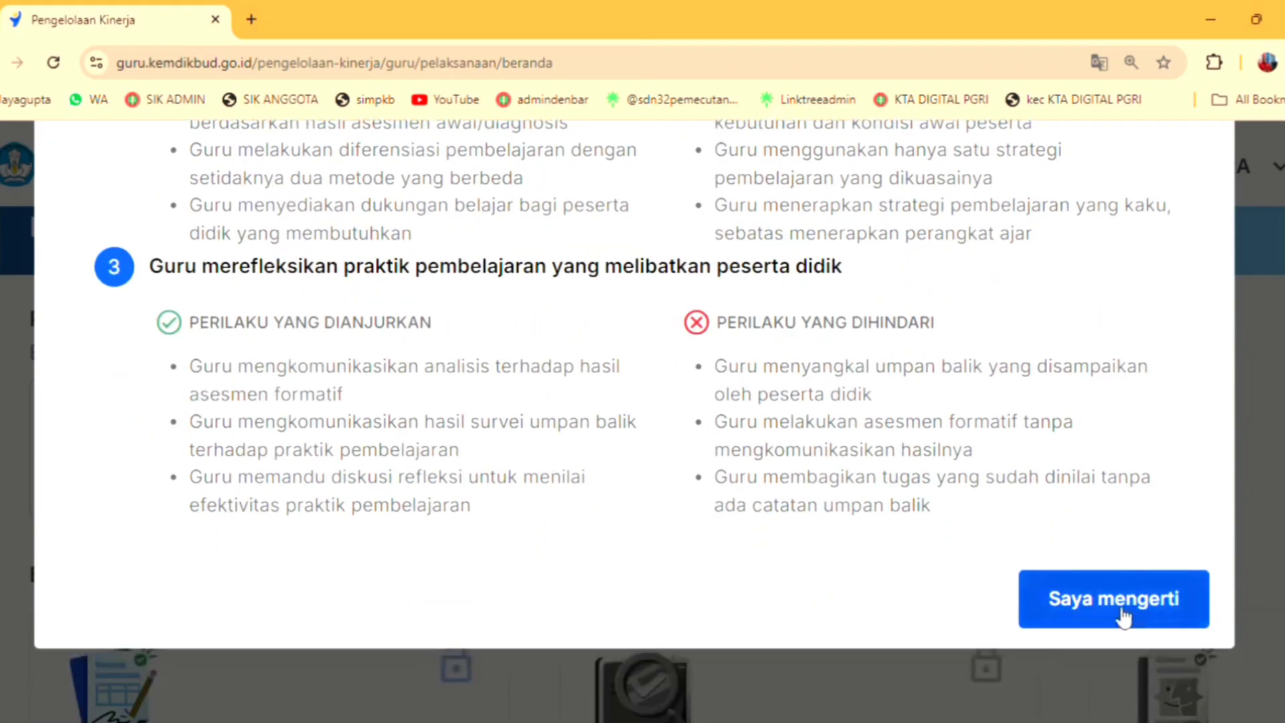
pyautogui.click(1116, 603)
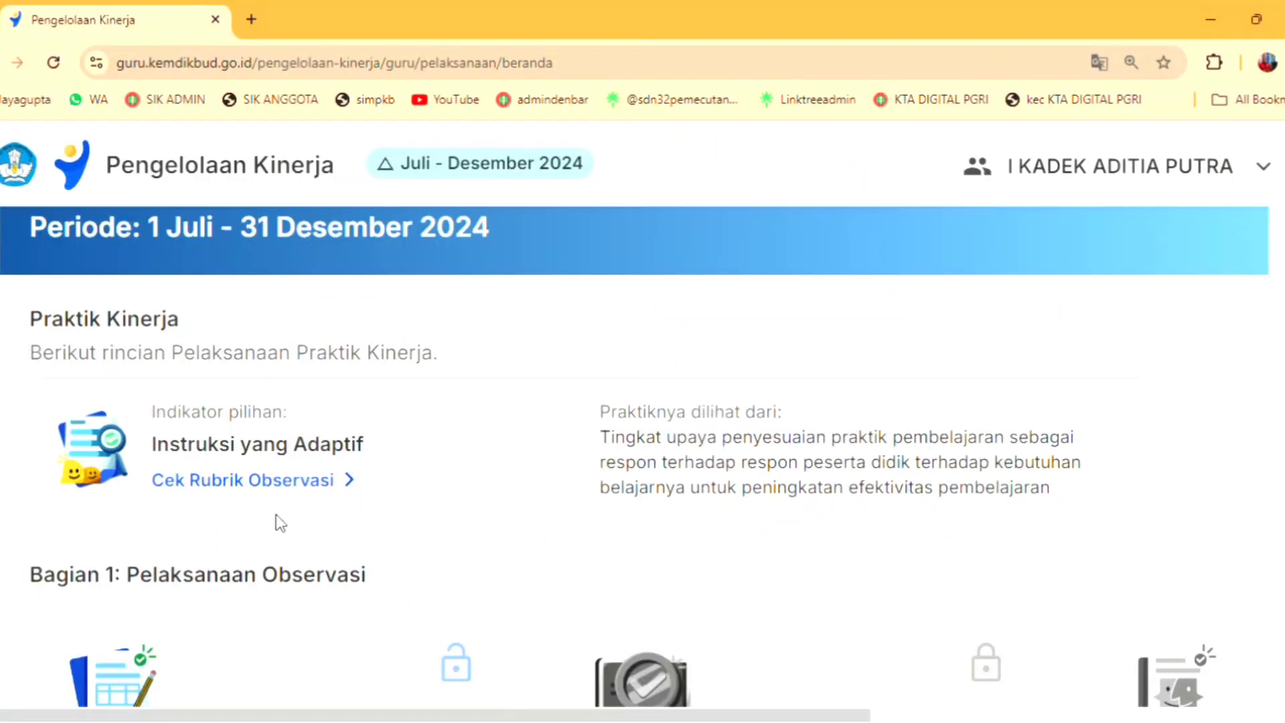
# Examine the stages and their lock status under Bagian 1: Pelaksanaan Observasi and Bagian 2: Pelaksanaan Tindak Lanjut
pyautogui.scroll(-1, 281, 525)
pyautogui.scroll(-3, 285, 528)
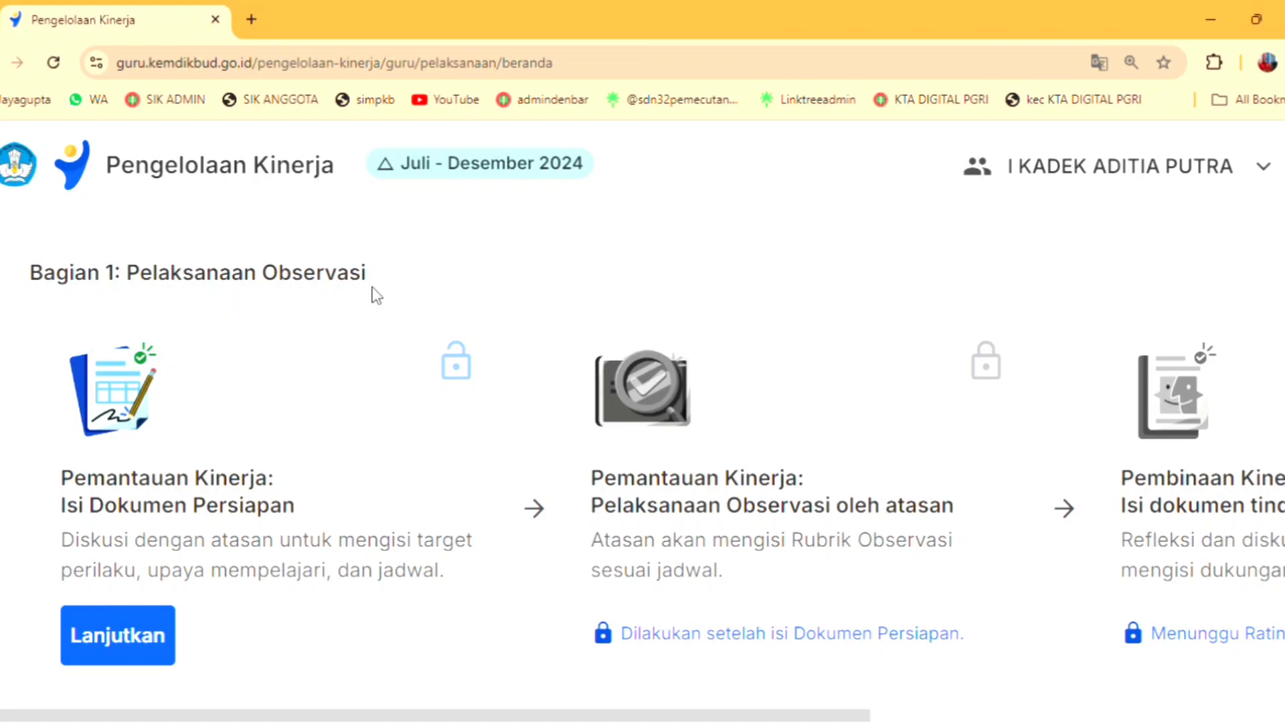
pyautogui.scroll(-2, 399, 560)
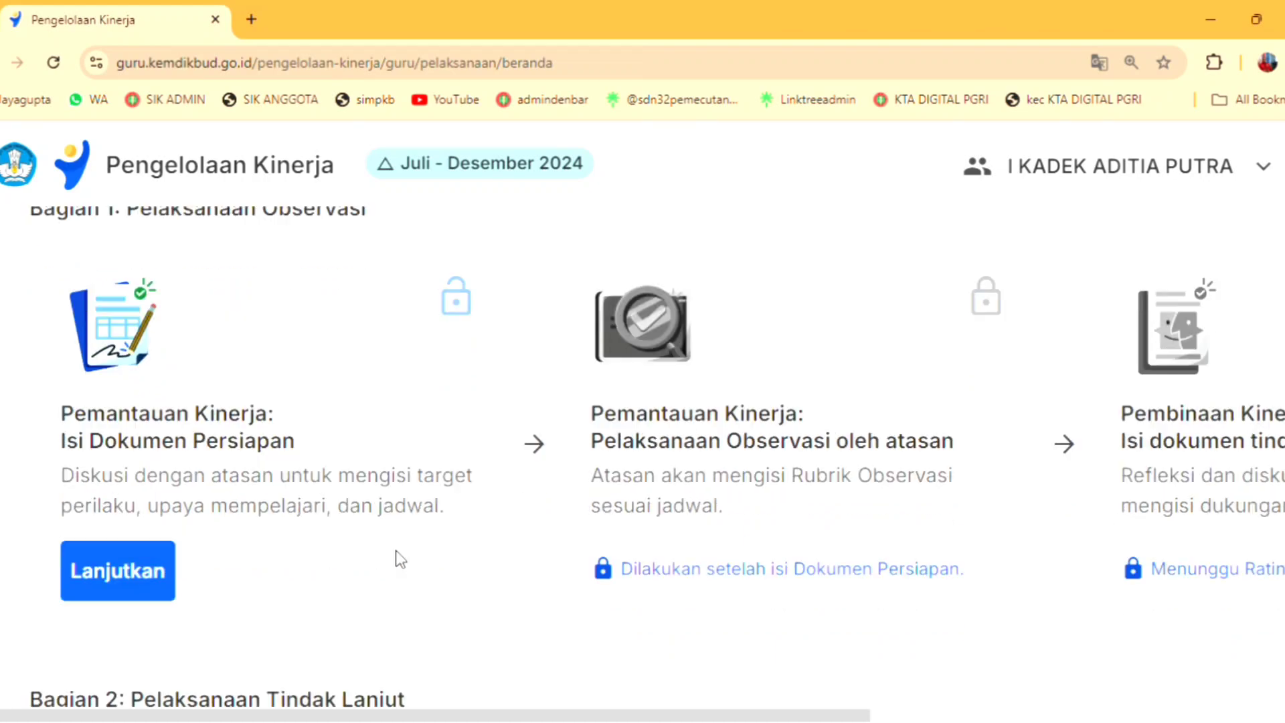
pyautogui.scroll(2, 271, 448)
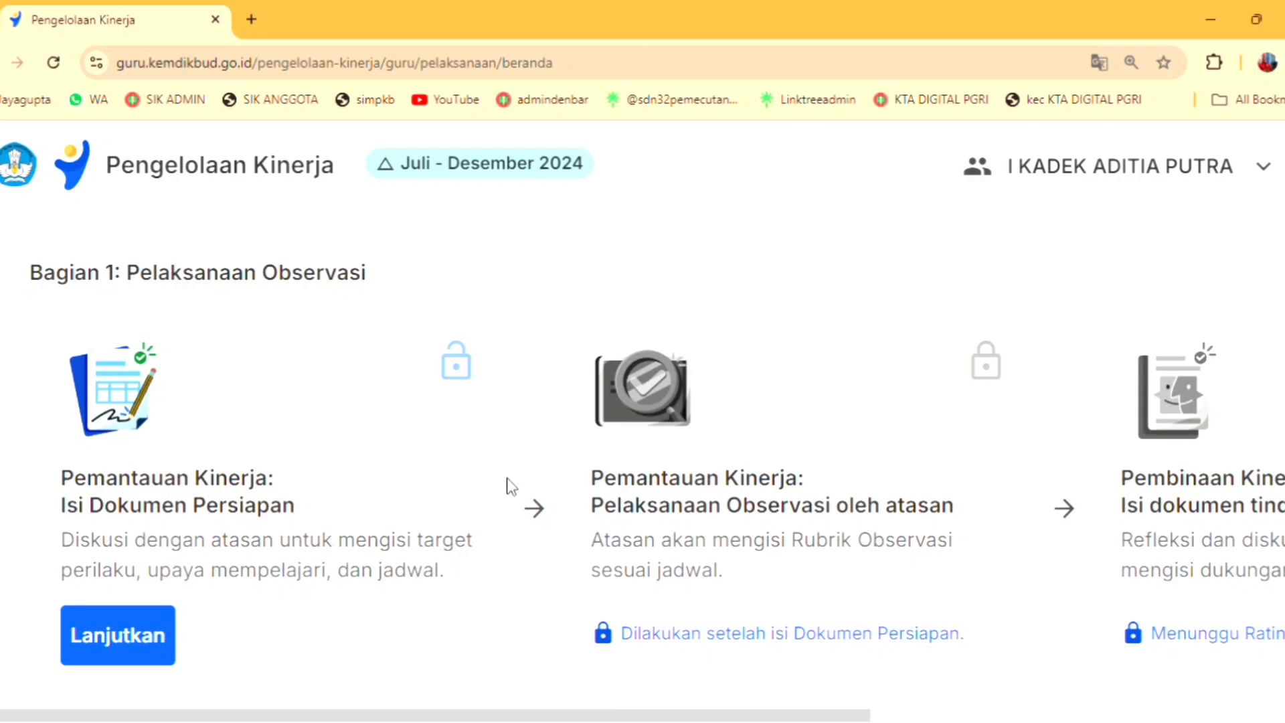
pyautogui.scroll(-4, 509, 495)
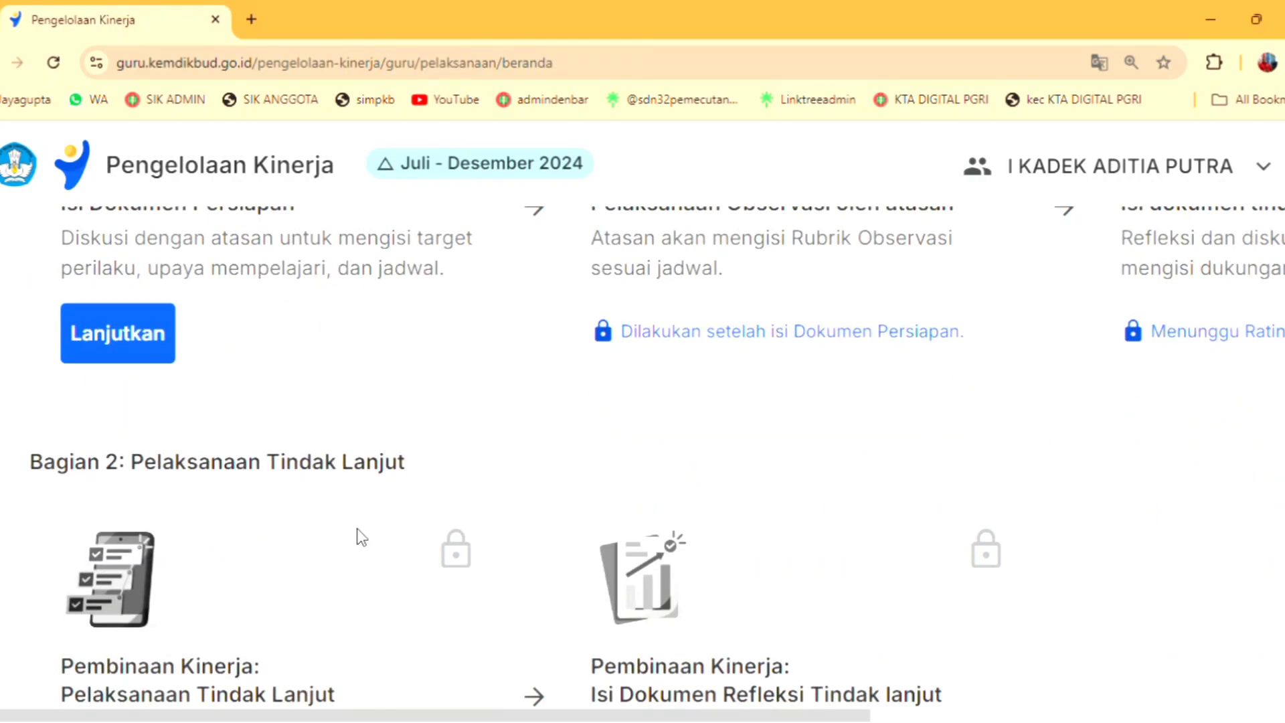
pyautogui.scroll(3, 368, 538)
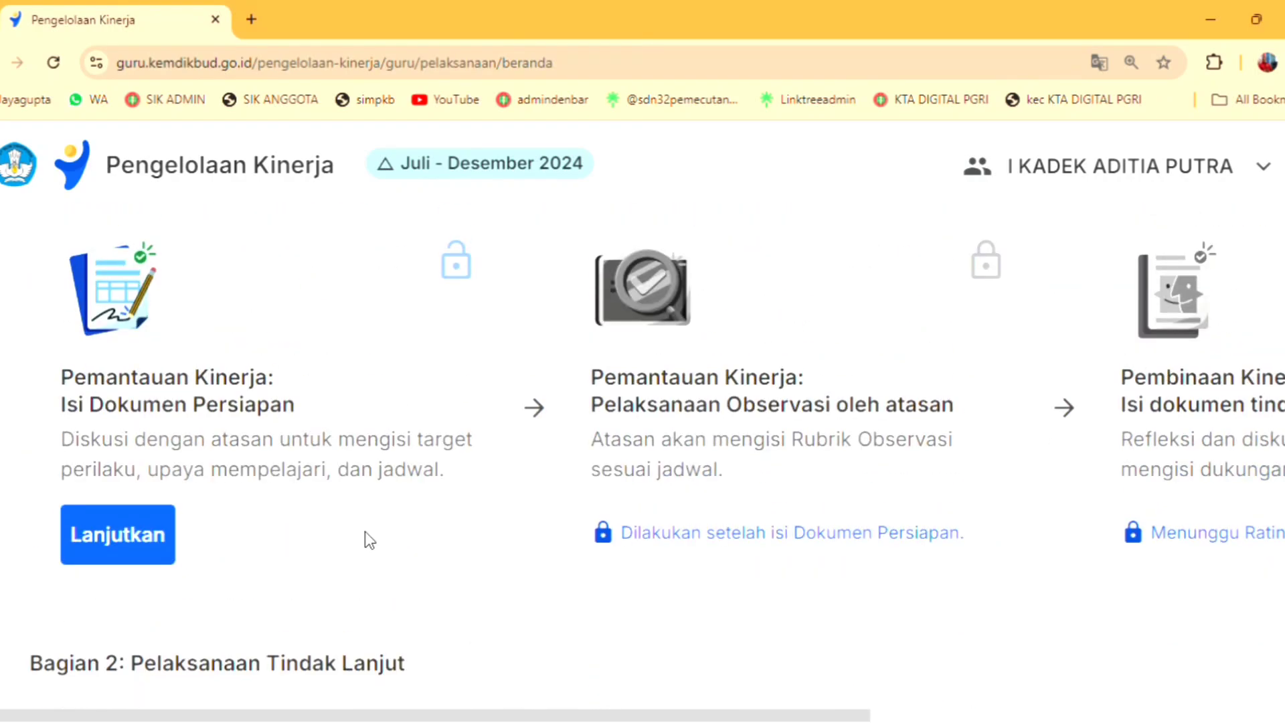
pyautogui.scroll(4, 263, 388)
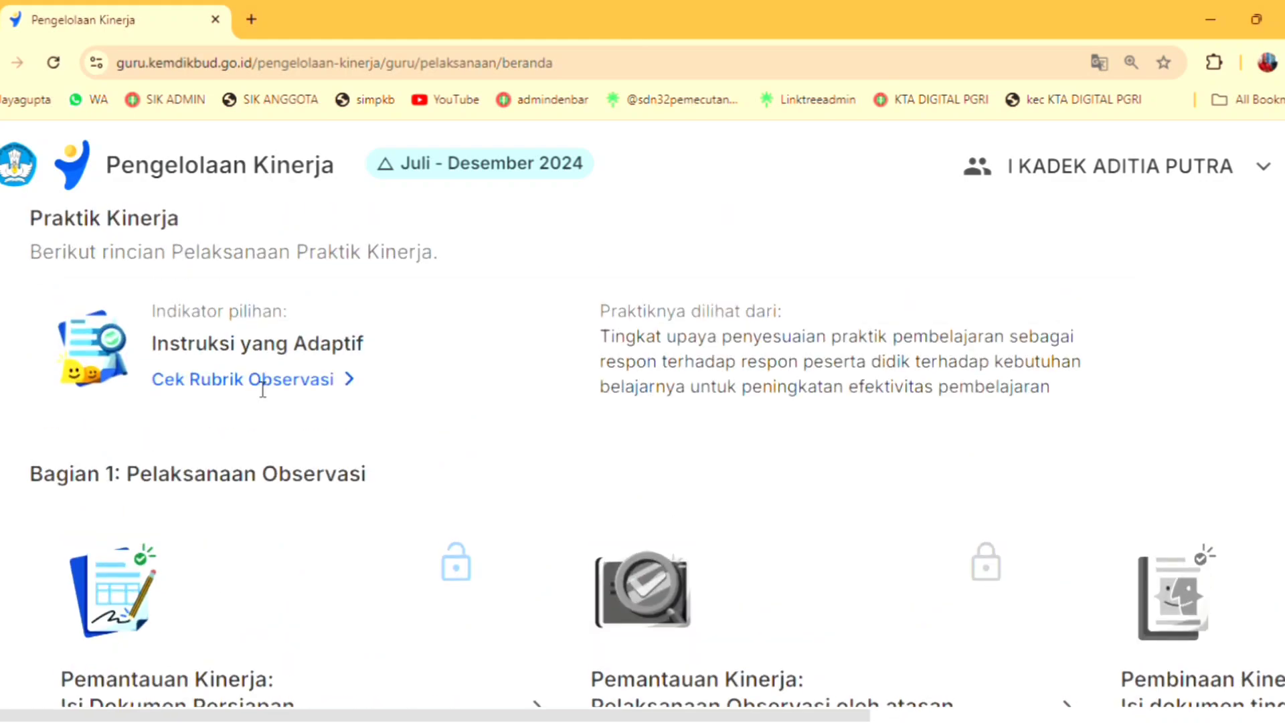
pyautogui.scroll(-4, 262, 390)
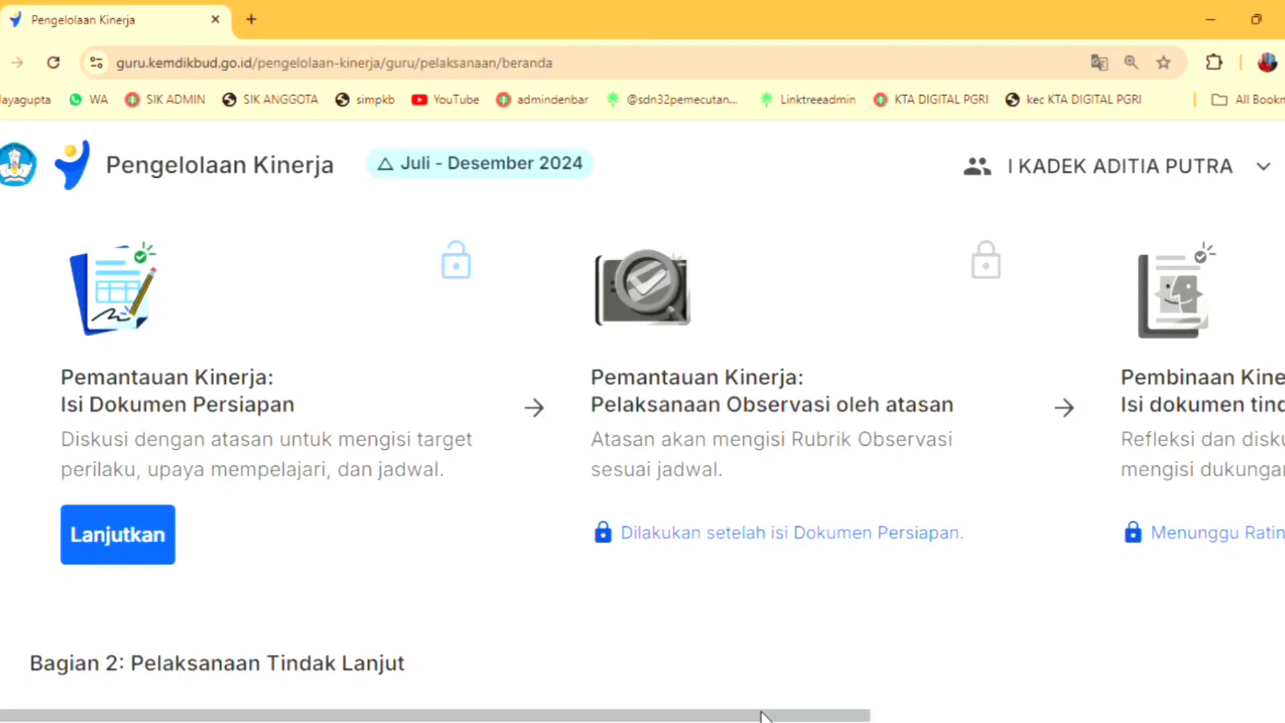
pyautogui.moveTo(761, 715)
pyautogui.mouseDown()
pyautogui.moveTo(1057, 716)
pyautogui.moveTo(765, 716)
pyautogui.mouseUp()
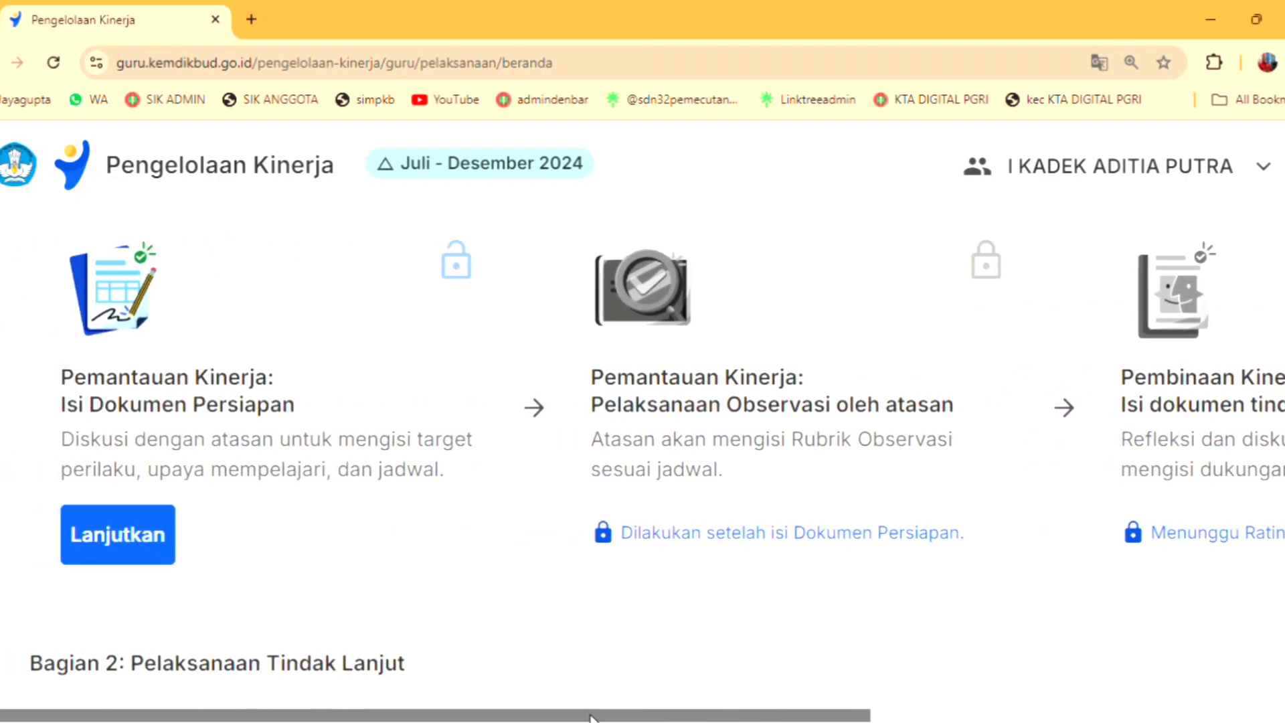
# Continue to the Isi Dokumen Persiapan stage and review the Formulir Diskusi Persiapan up to the Target Perilaku question
pyautogui.click(139, 550)
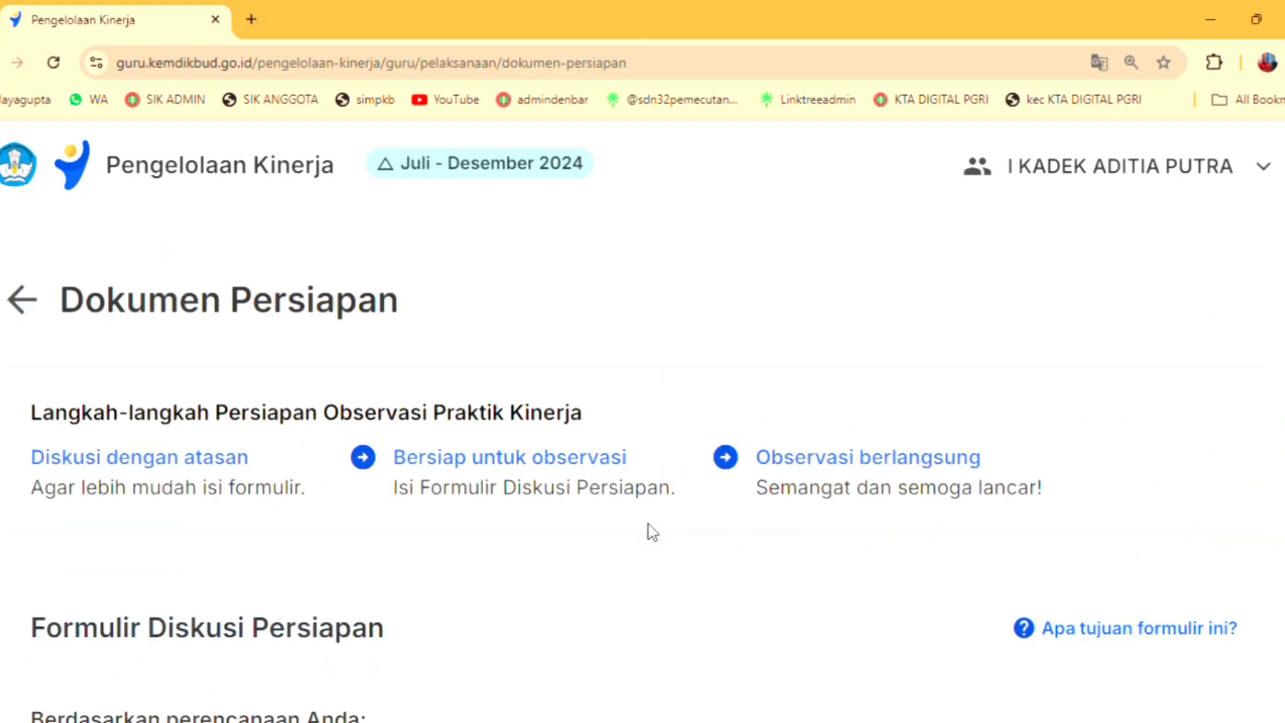
pyautogui.scroll(-3, 649, 532)
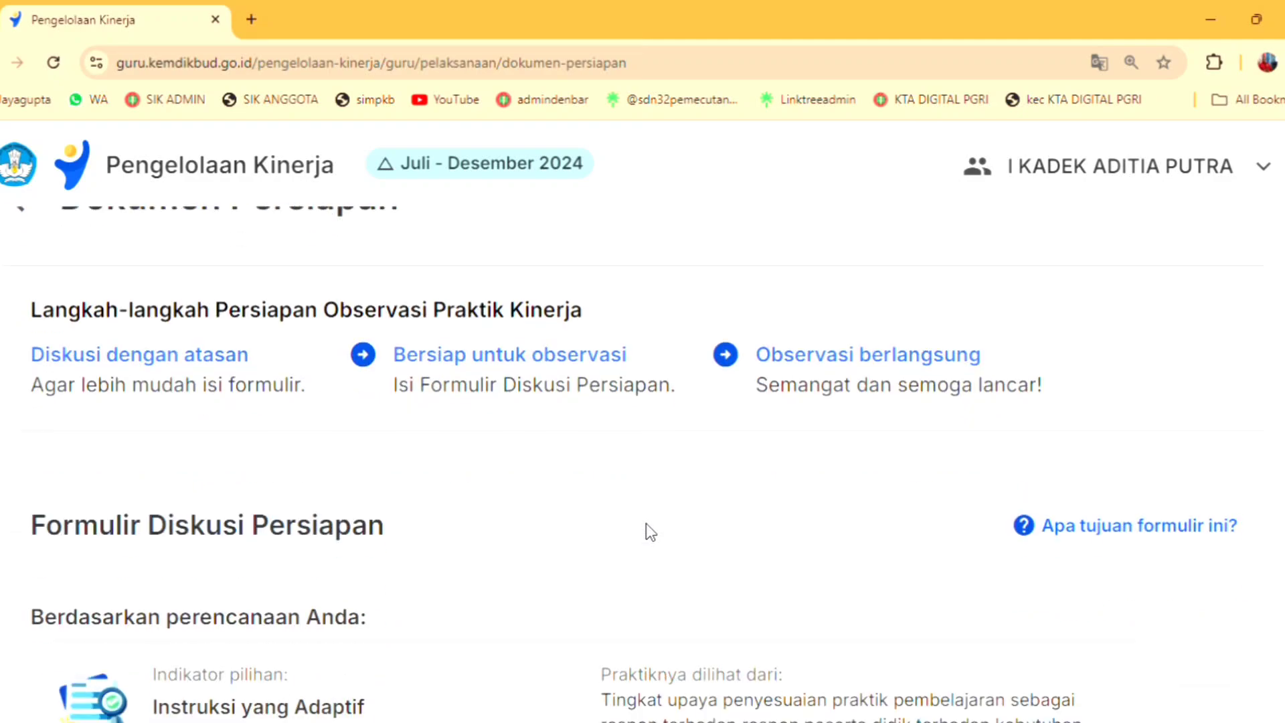
pyautogui.scroll(2, 645, 534)
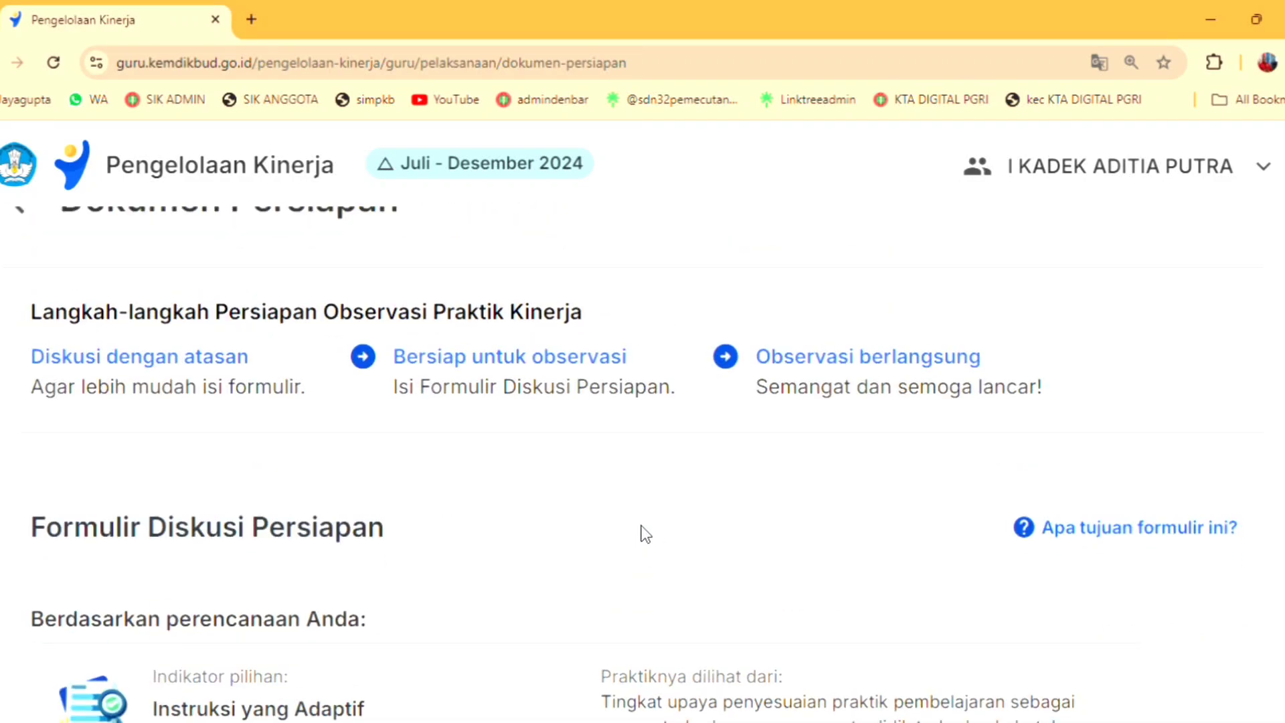
pyautogui.scroll(-6, 646, 534)
pyautogui.scroll(-1, 645, 533)
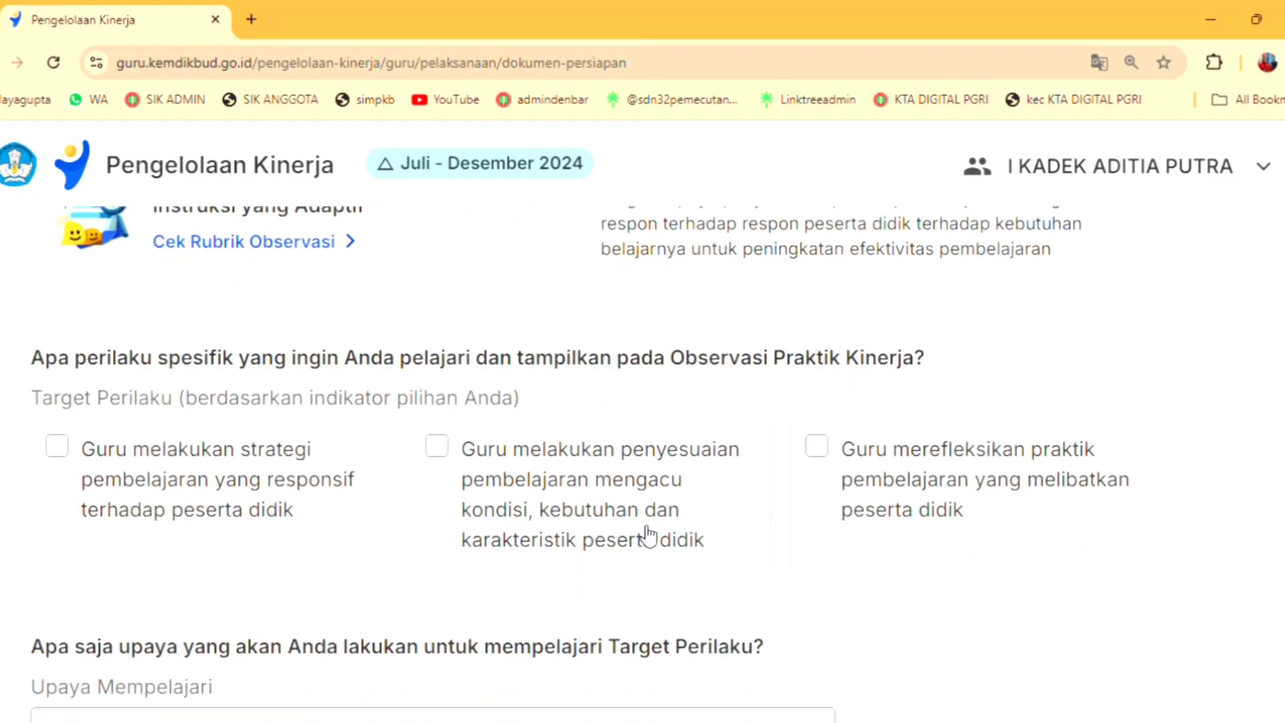
pyautogui.scroll(4, 648, 535)
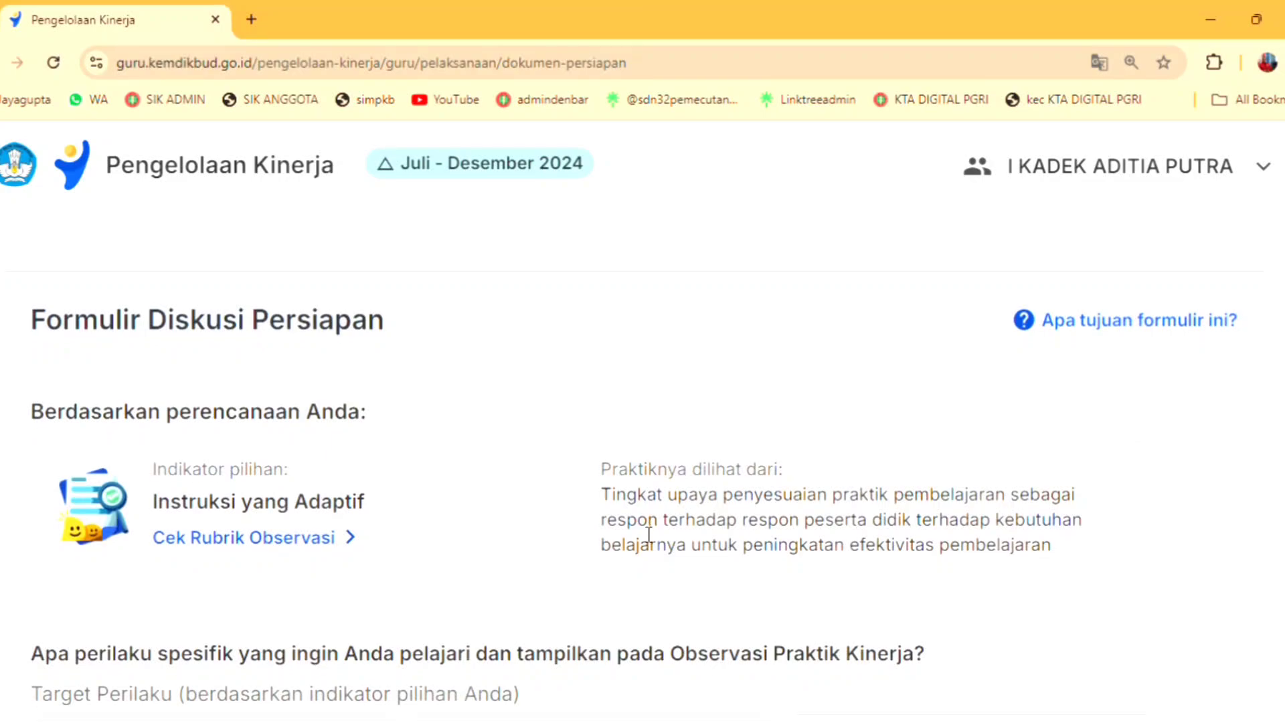
pyautogui.scroll(-1, 647, 533)
pyautogui.scroll(-3, 490, 525)
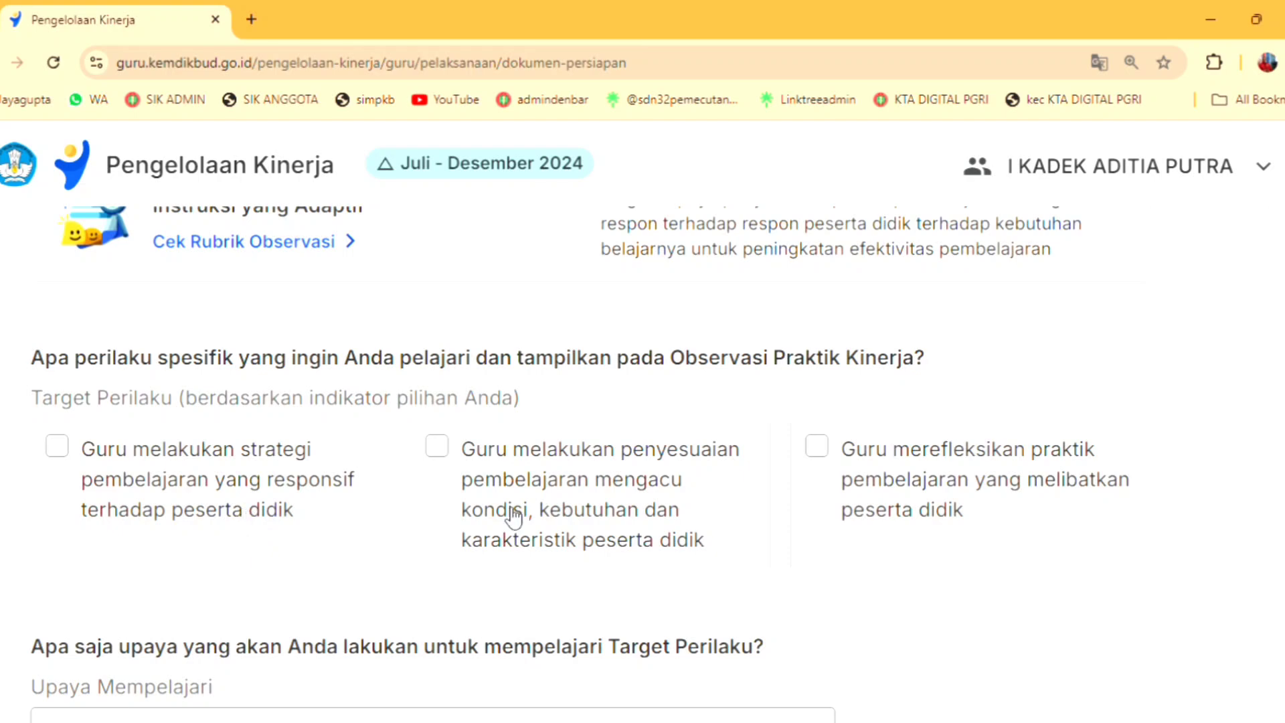
# Select all three Target Perilaku options: responsive learning strategies, teaching adjusted to students' conditions and needs, and reflection involving students
pyautogui.click(81, 463)
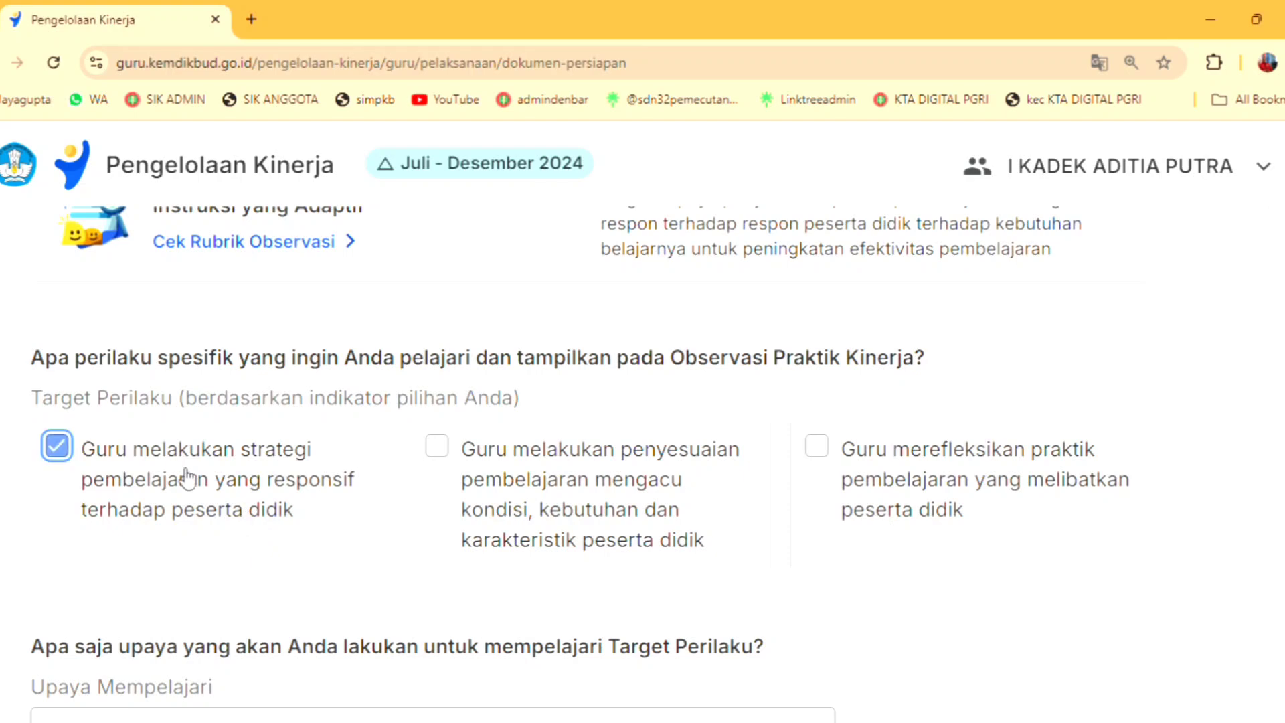
pyautogui.click(436, 445)
pyautogui.click(818, 446)
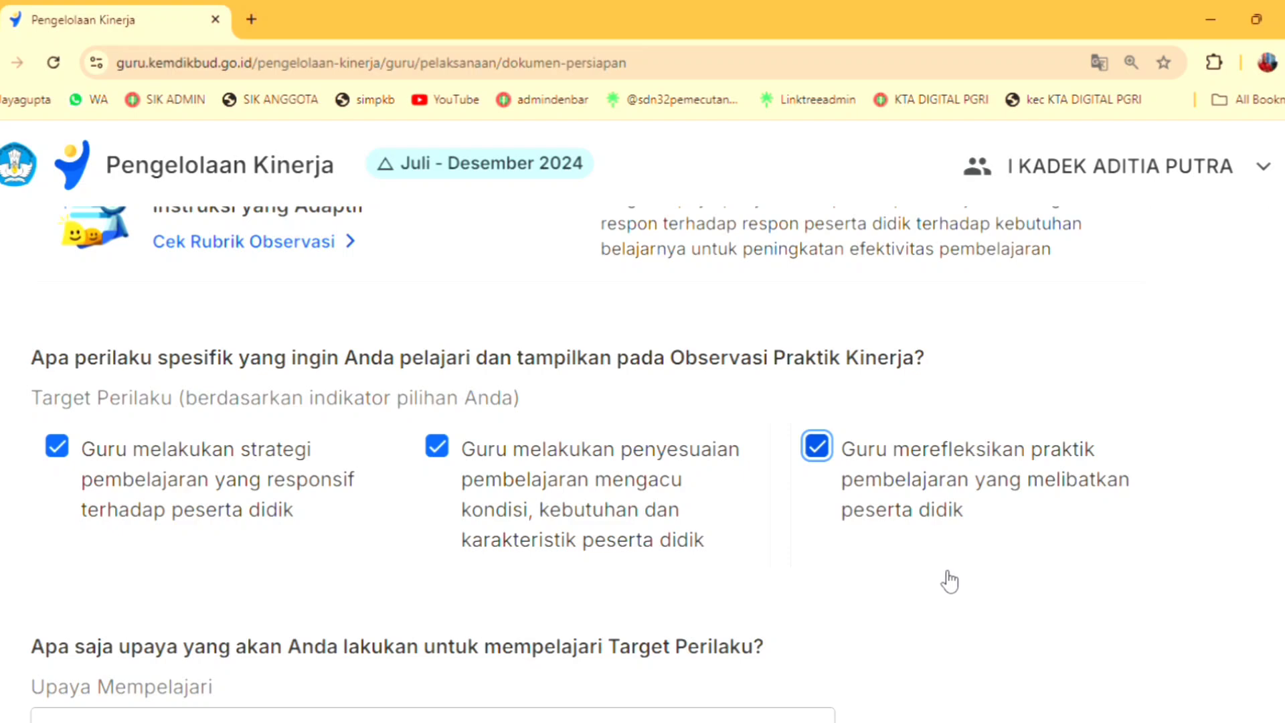
# Fill in Upaya Mempelajari with the copied numbered list, including studying learning strategies, differentiation and reflection types in PMM, and collaborating with peers on the target behaviour
pyautogui.scroll(-3, 843, 582)
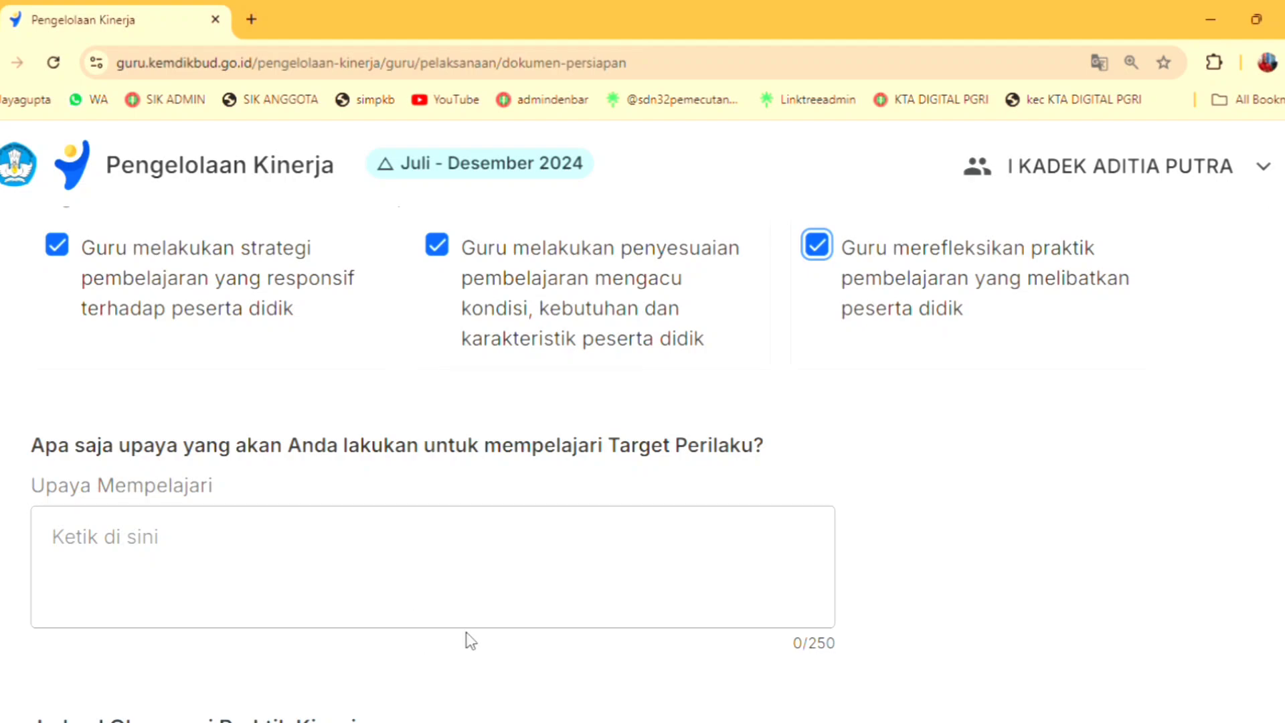
pyautogui.scroll(1, 476, 633)
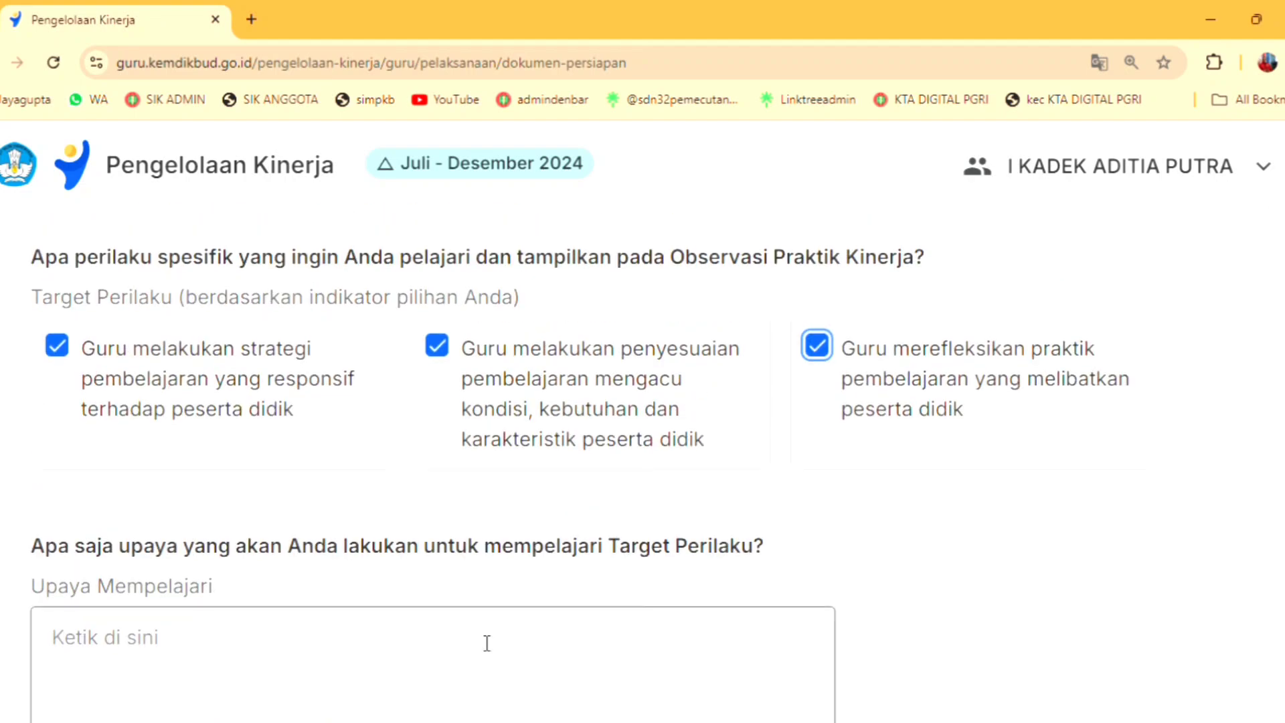
pyautogui.scroll(-1, 498, 639)
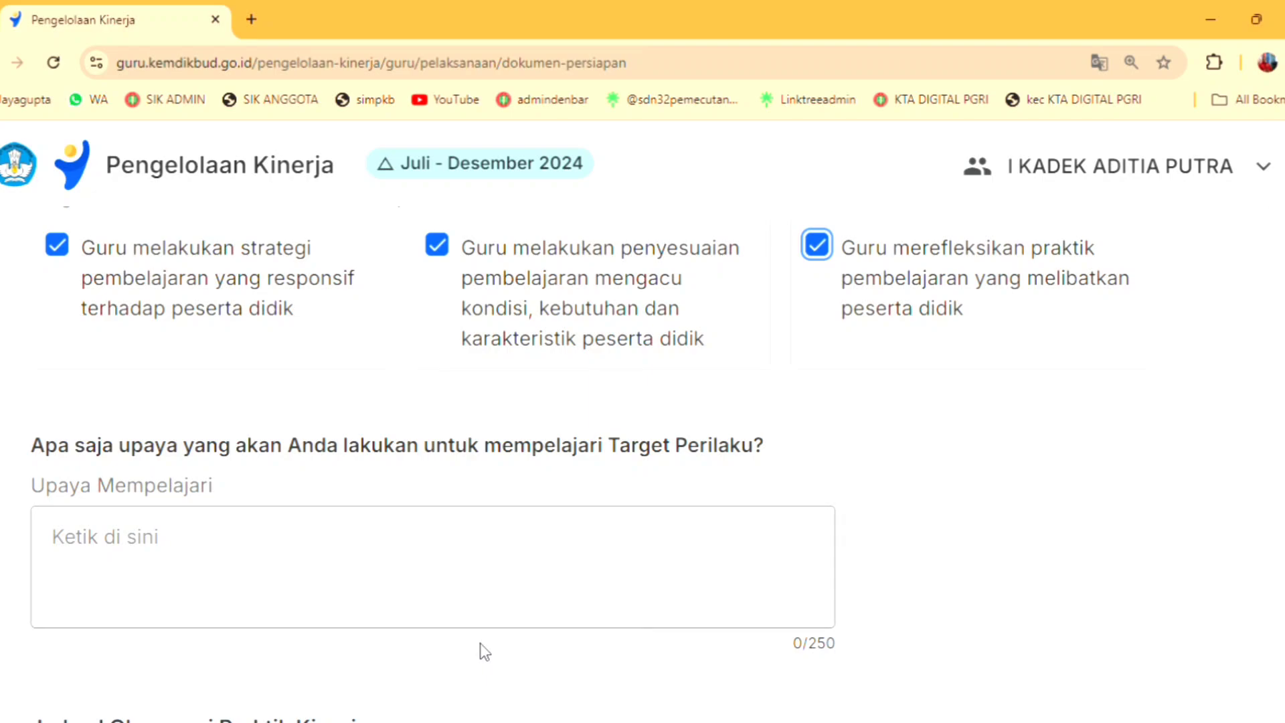
pyautogui.scroll(2, 482, 644)
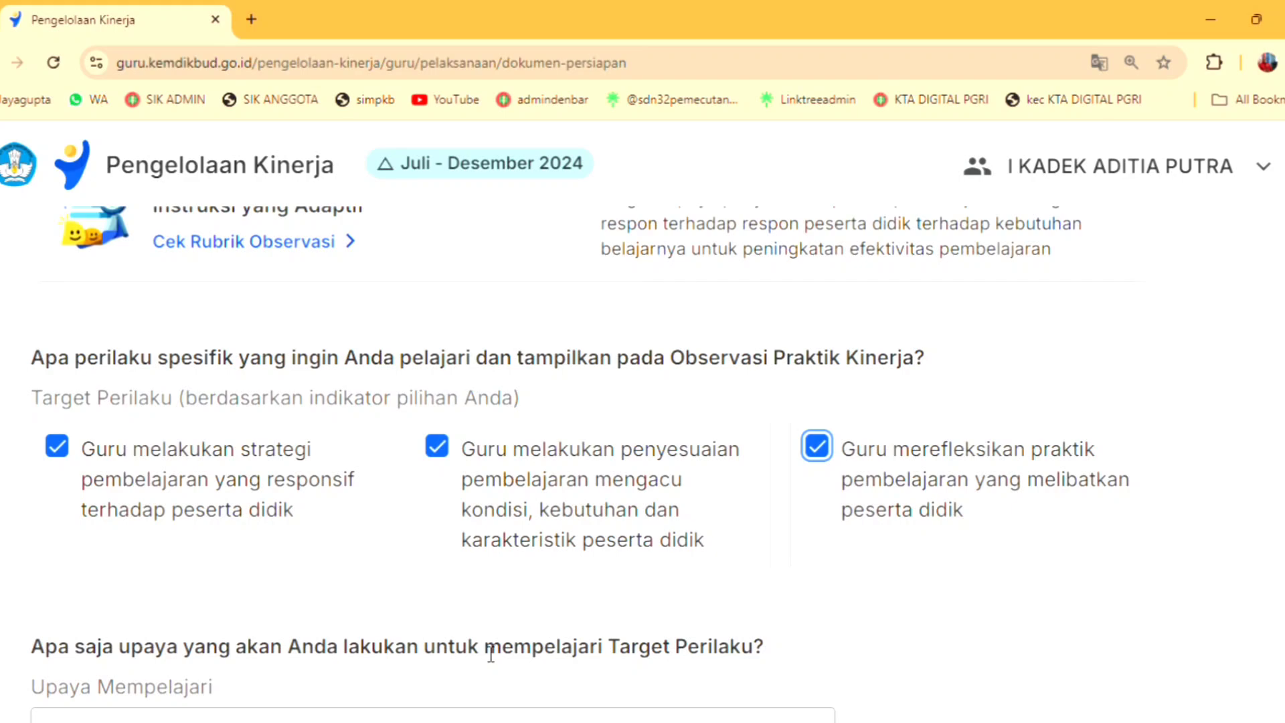
pyautogui.scroll(-3, 480, 649)
pyautogui.click(107, 462)
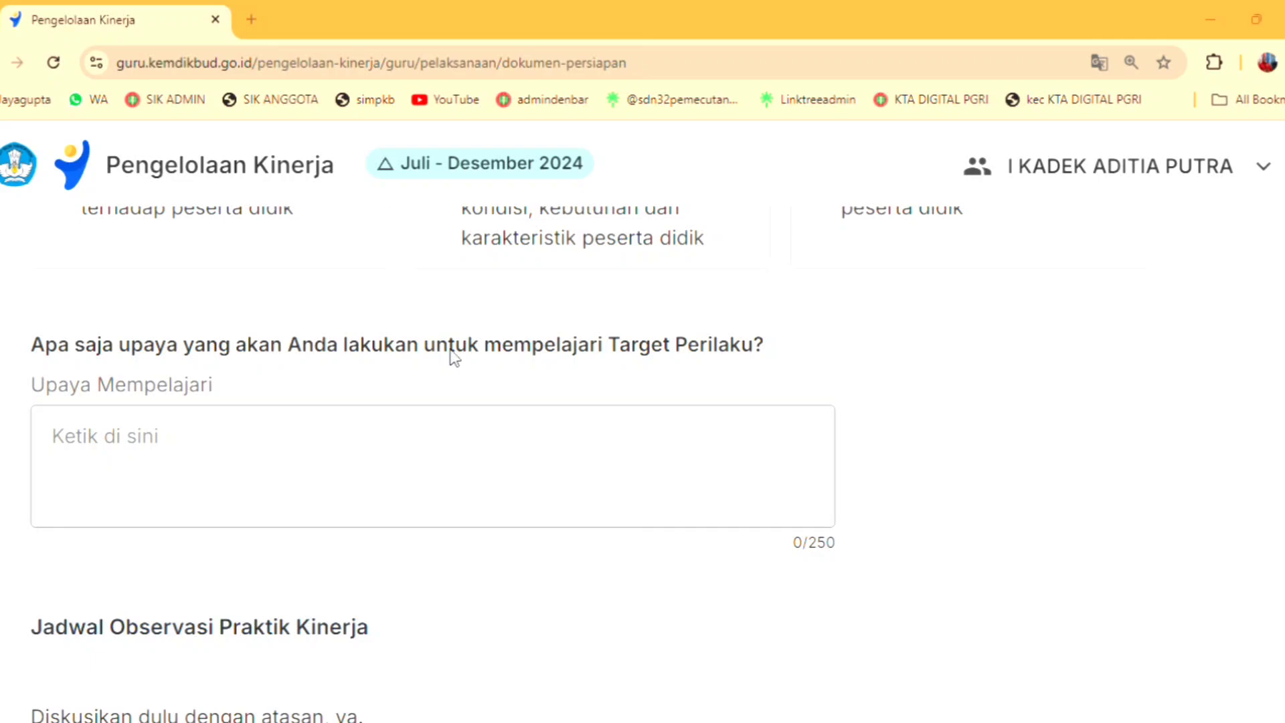
pyautogui.click(274, 515)
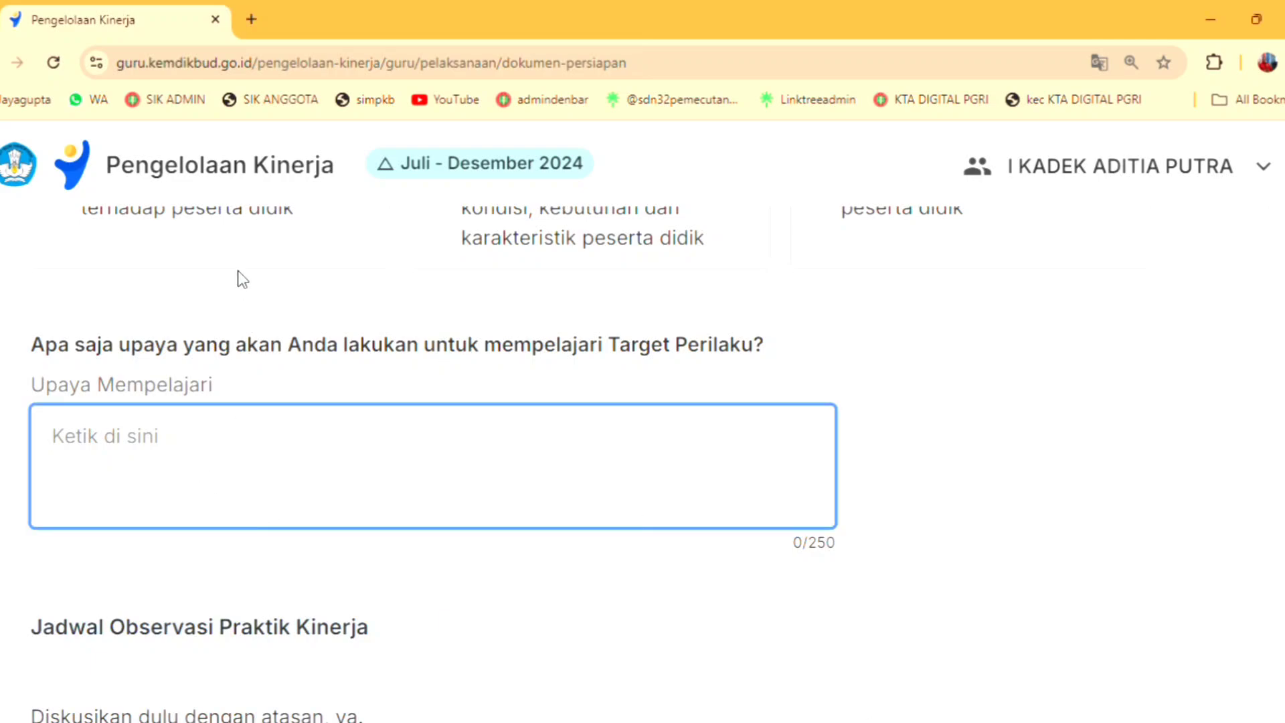
pyautogui.hotkey('ctrl', 'v')
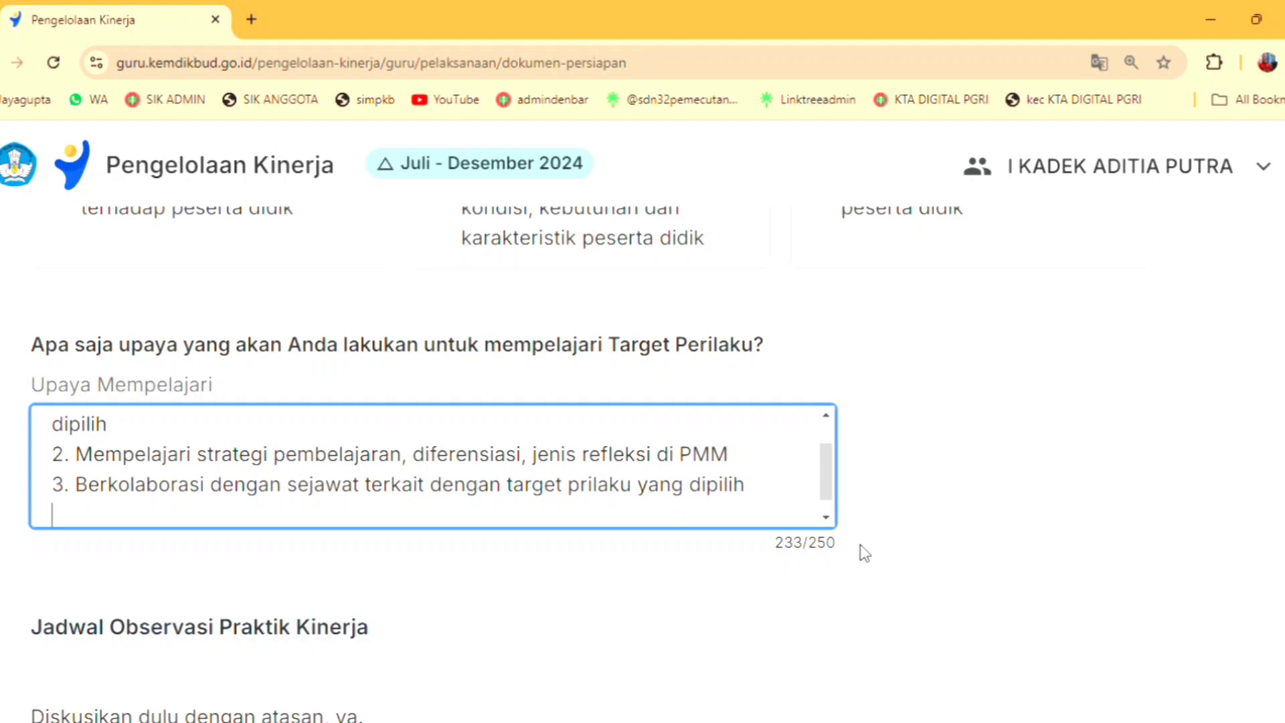
# Set the observation date to 10 September 2024 and check the Kelas and Mata Pelajaran fields in Jadwal Observasi Praktik Kinerja
pyautogui.scroll(-4, 385, 572)
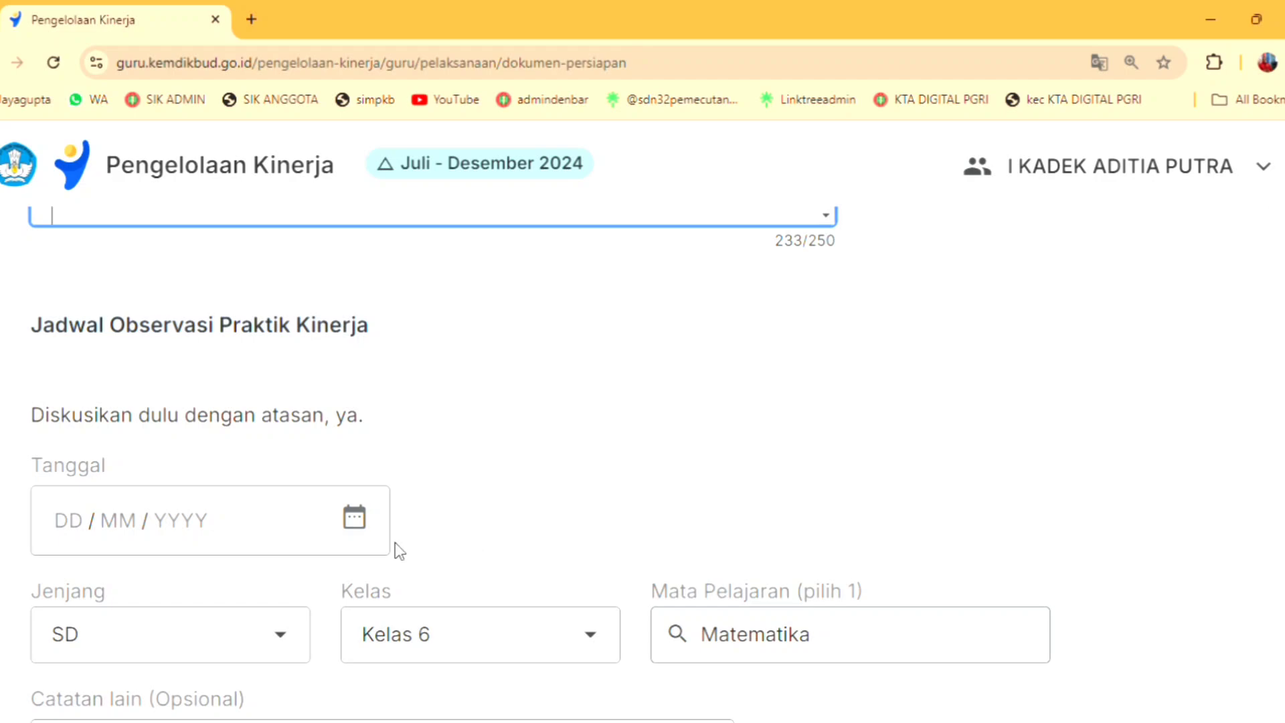
pyautogui.click(367, 529)
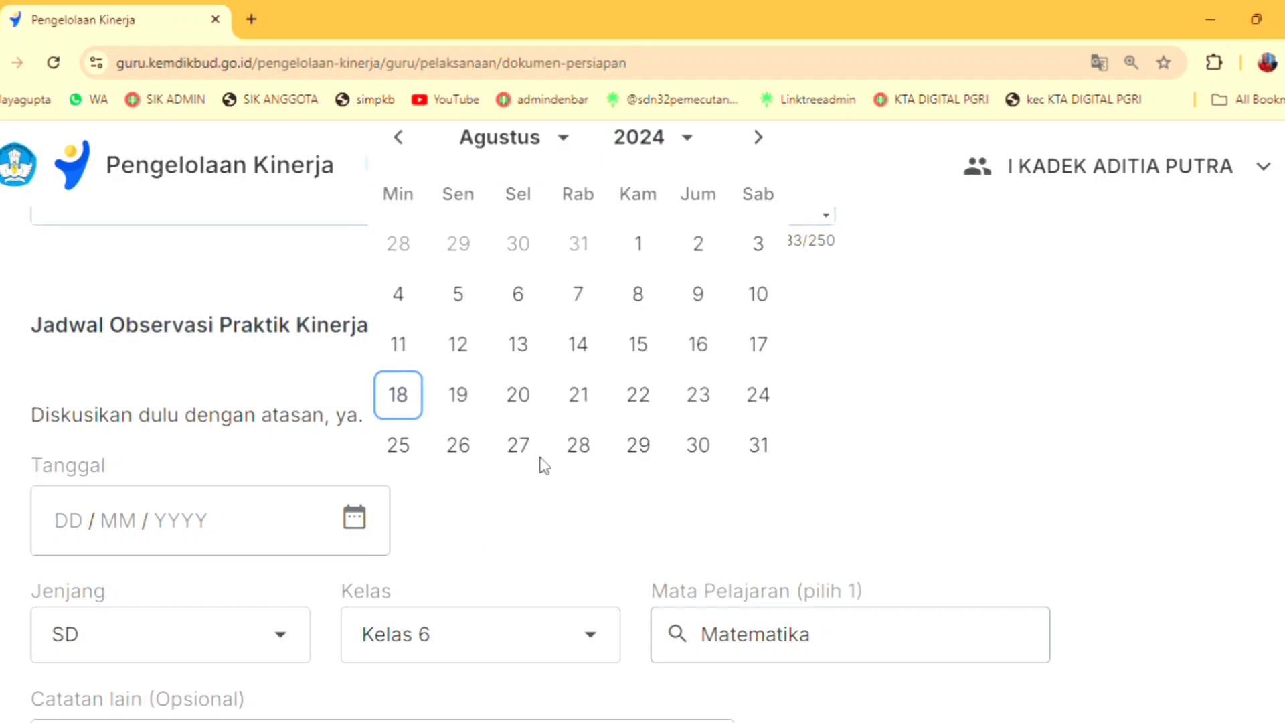
pyautogui.click(573, 139)
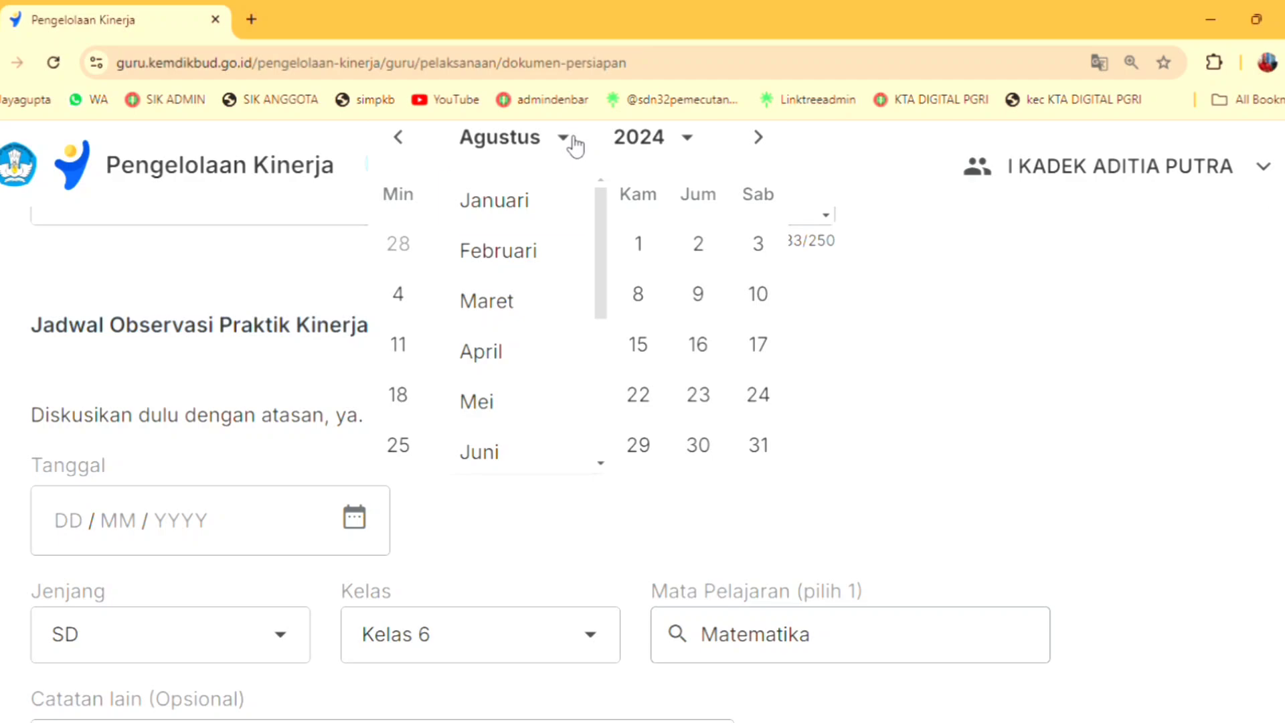
pyautogui.scroll(-4, 567, 355)
pyautogui.click(550, 318)
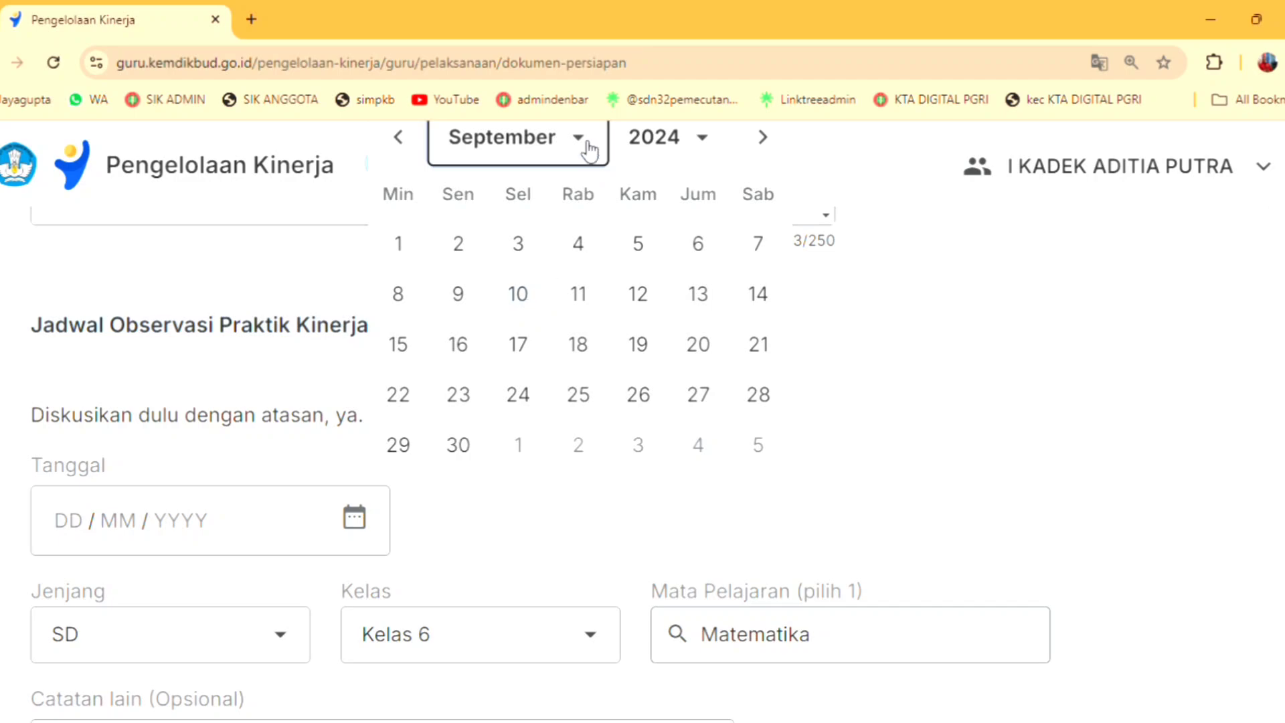
pyautogui.click(522, 292)
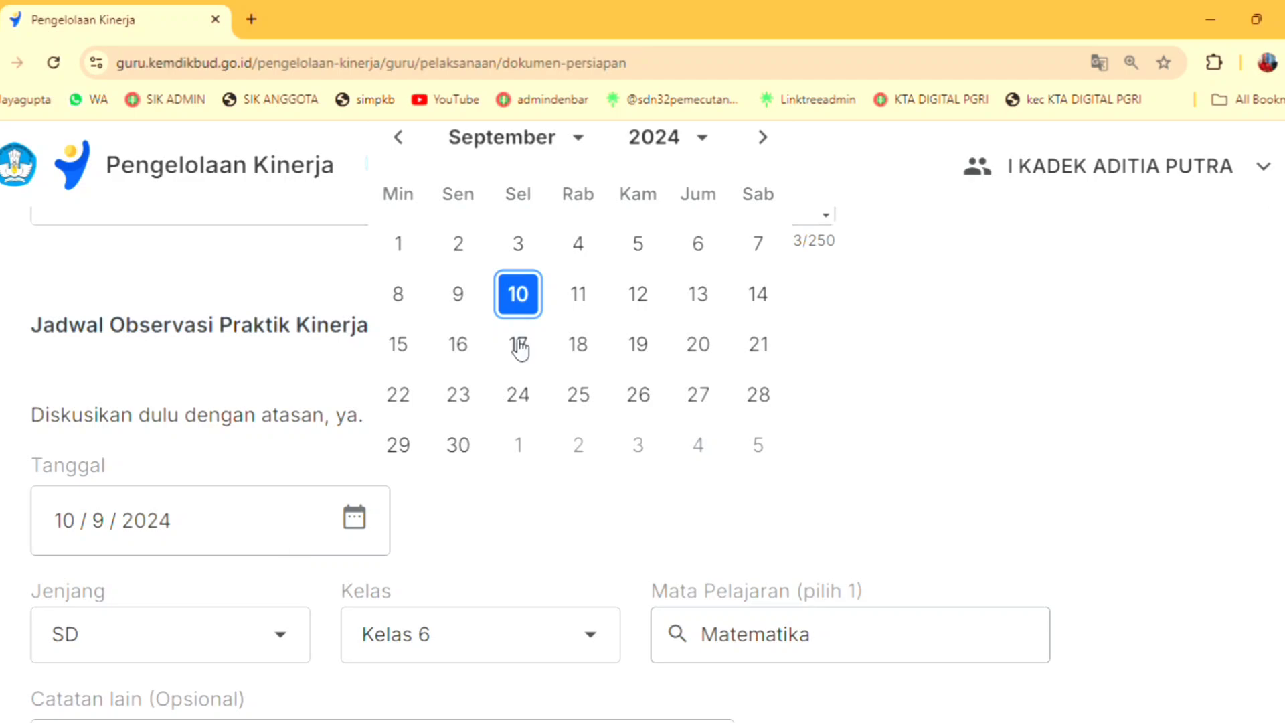
pyautogui.scroll(-1, 388, 564)
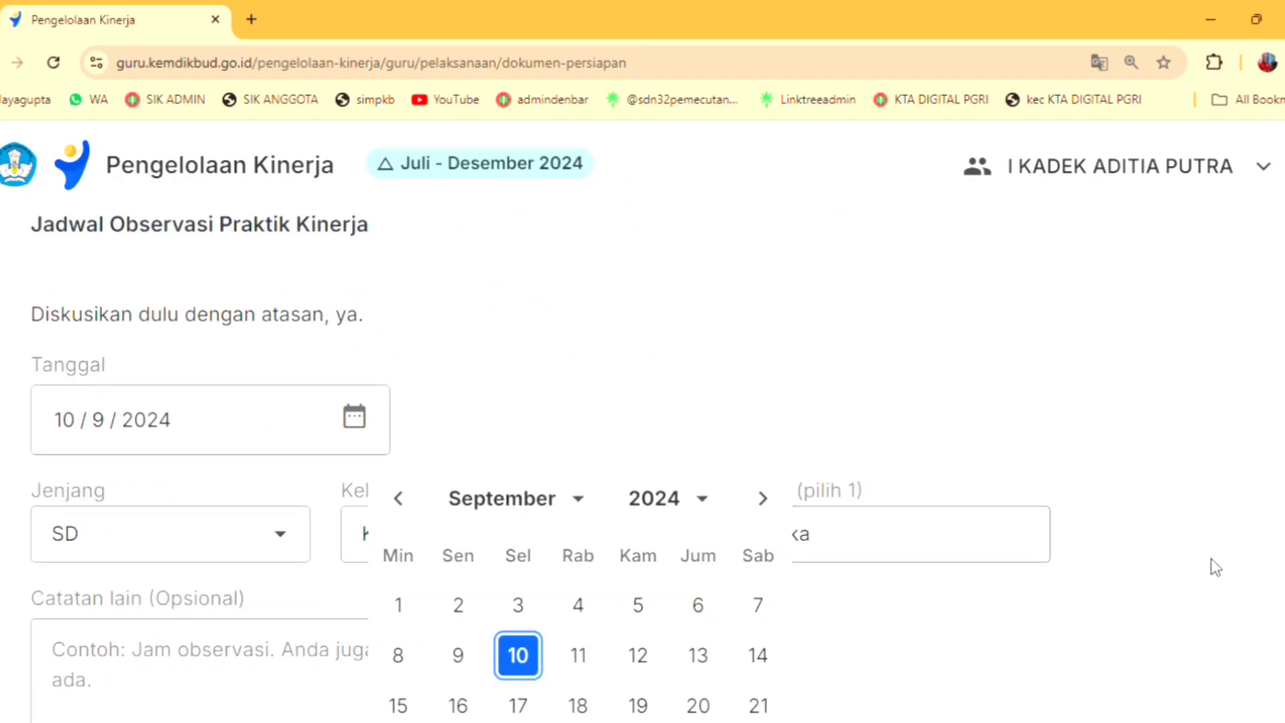
pyautogui.scroll(2, 895, 537)
pyautogui.scroll(-2, 840, 550)
pyautogui.click(1170, 394)
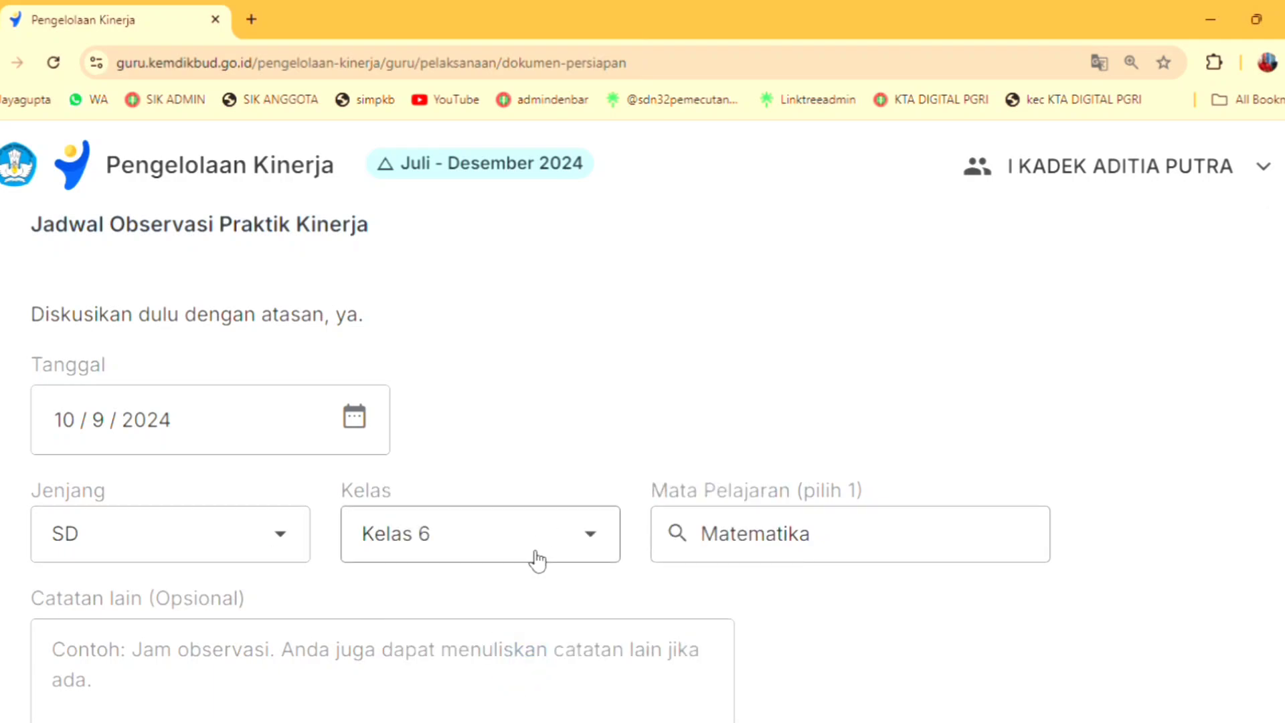
pyautogui.click(583, 543)
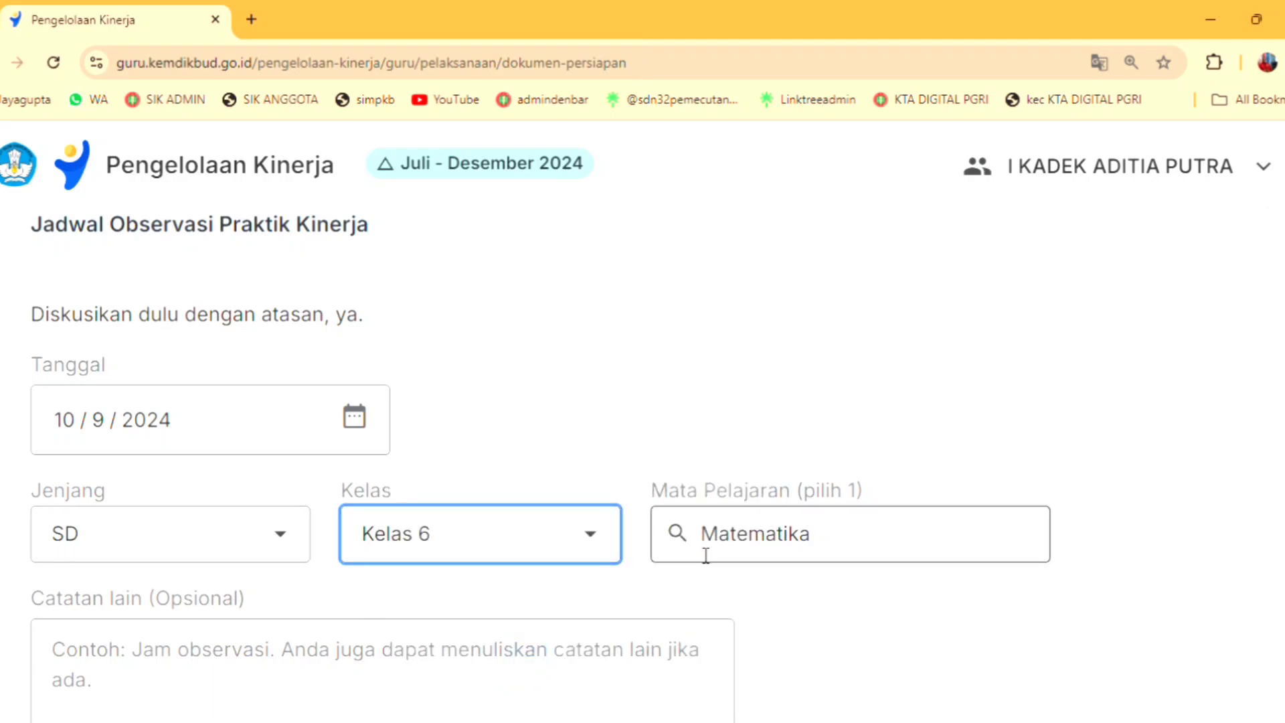
pyautogui.click(814, 527)
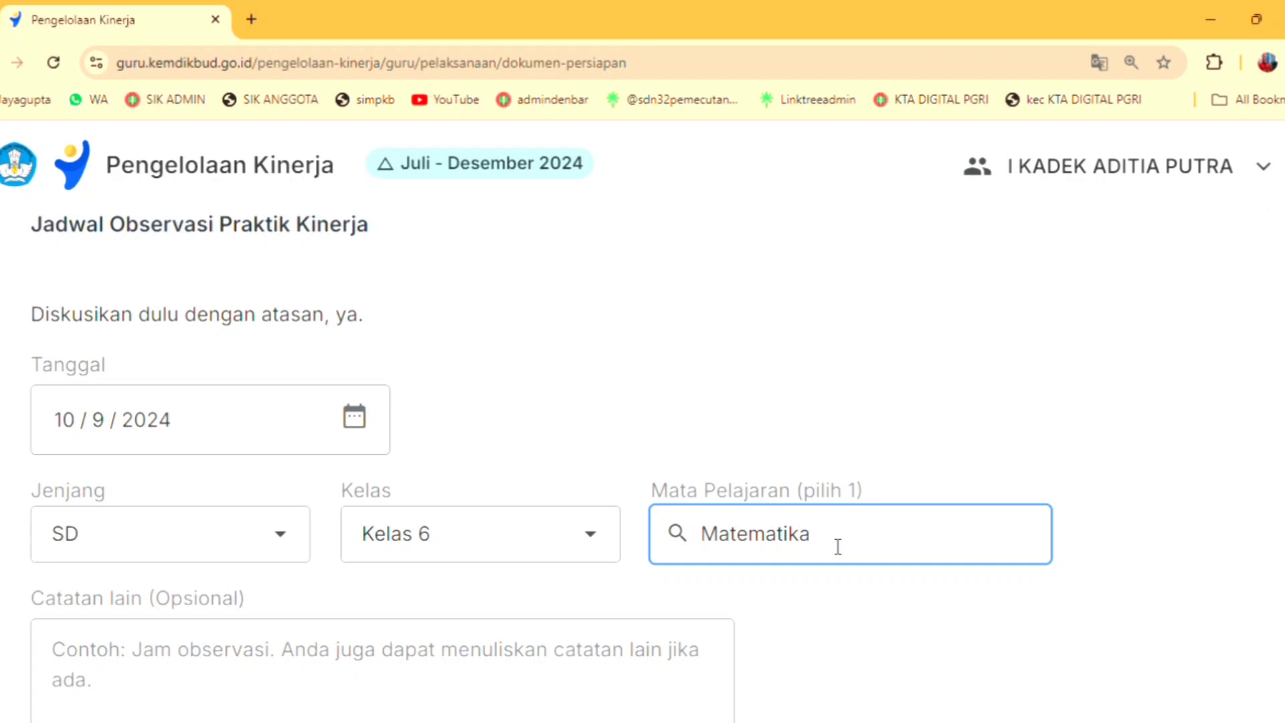
# Enter "Pelaksanaan observasi pukul 07.30 Wita" as the optional note under Catatan lain
pyautogui.scroll(-3, 866, 548)
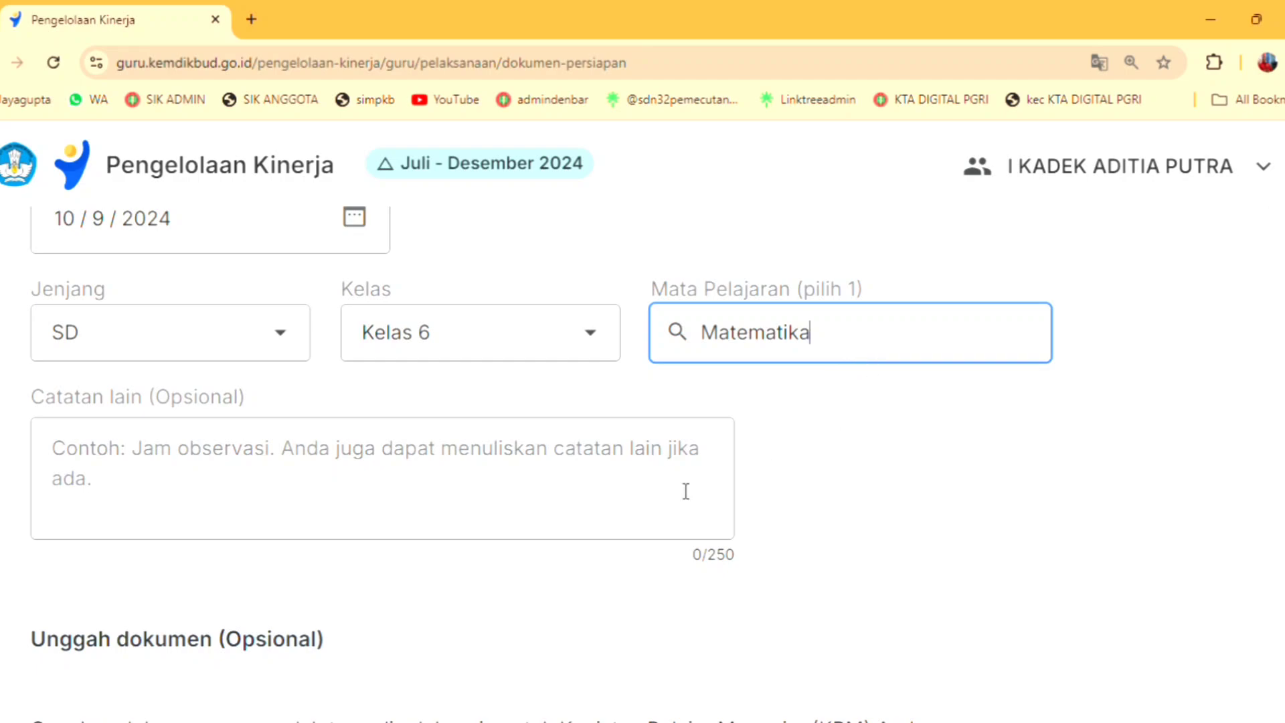
pyautogui.click(214, 467)
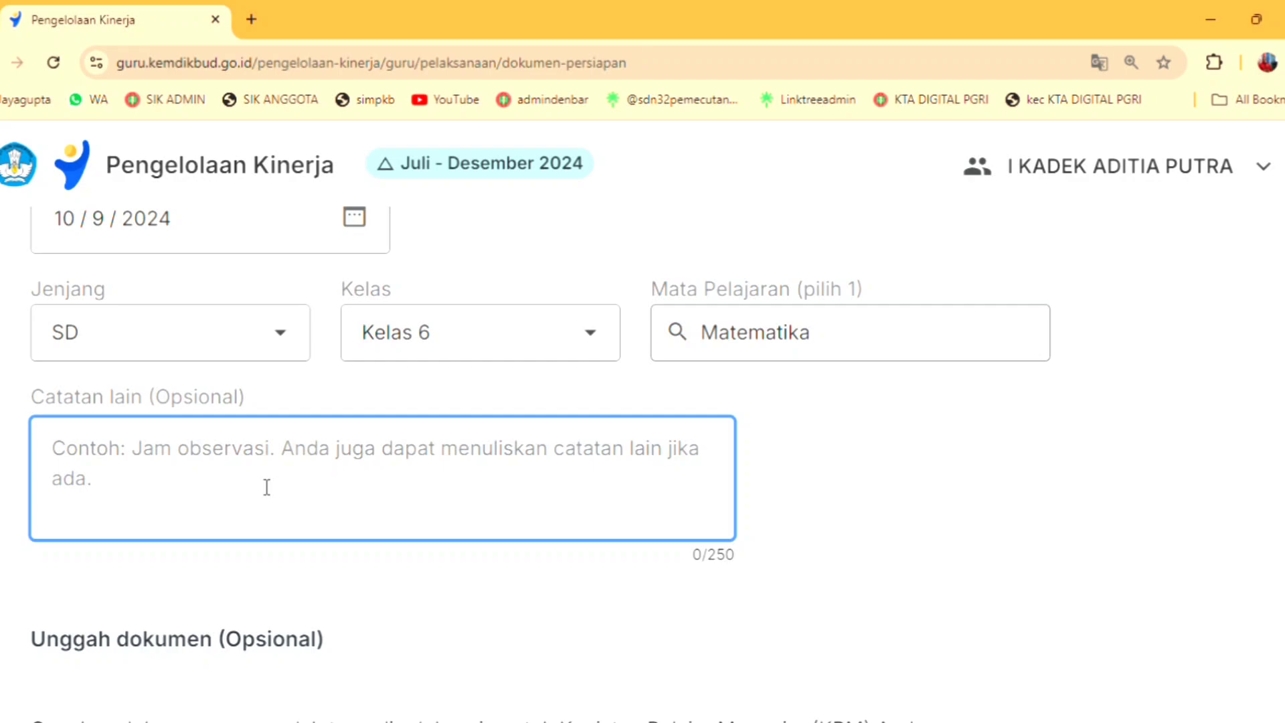
pyautogui.write('07.')
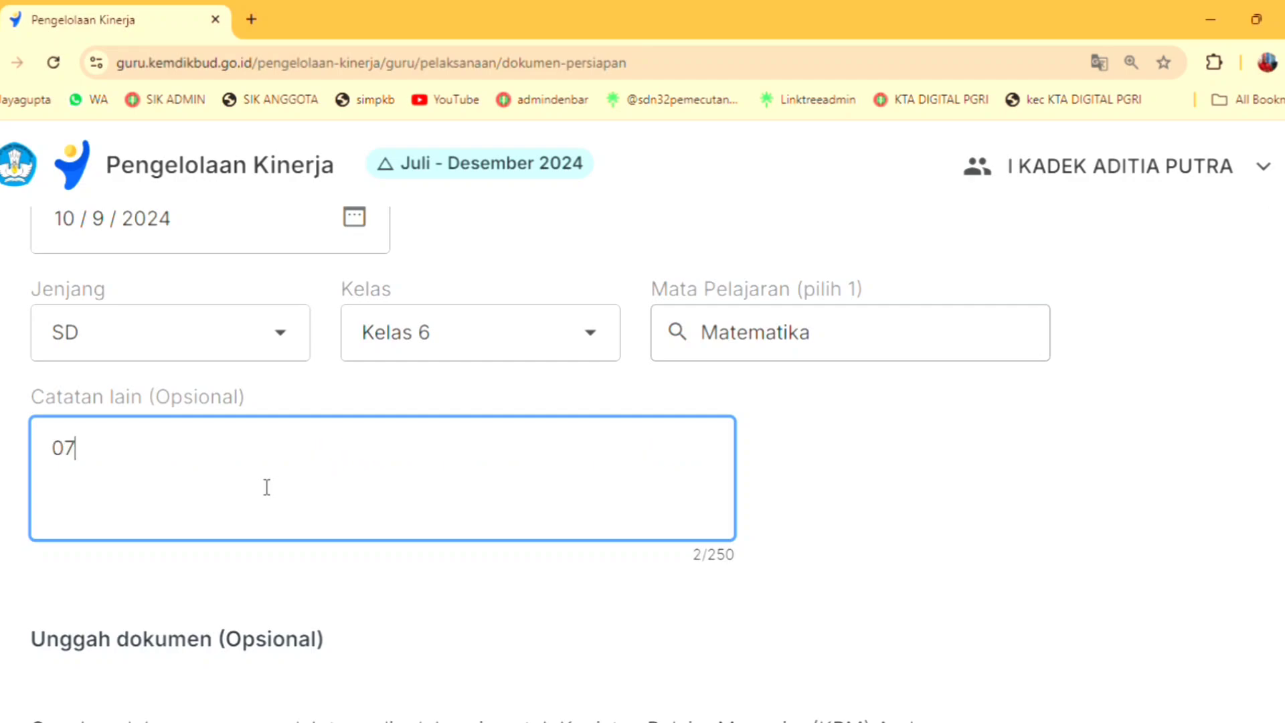
pyautogui.press('BackSpace')
pyautogui.press('BackSpace')
pyautogui.press('BackSpace')
pyautogui.write('Pelaksanaan o')
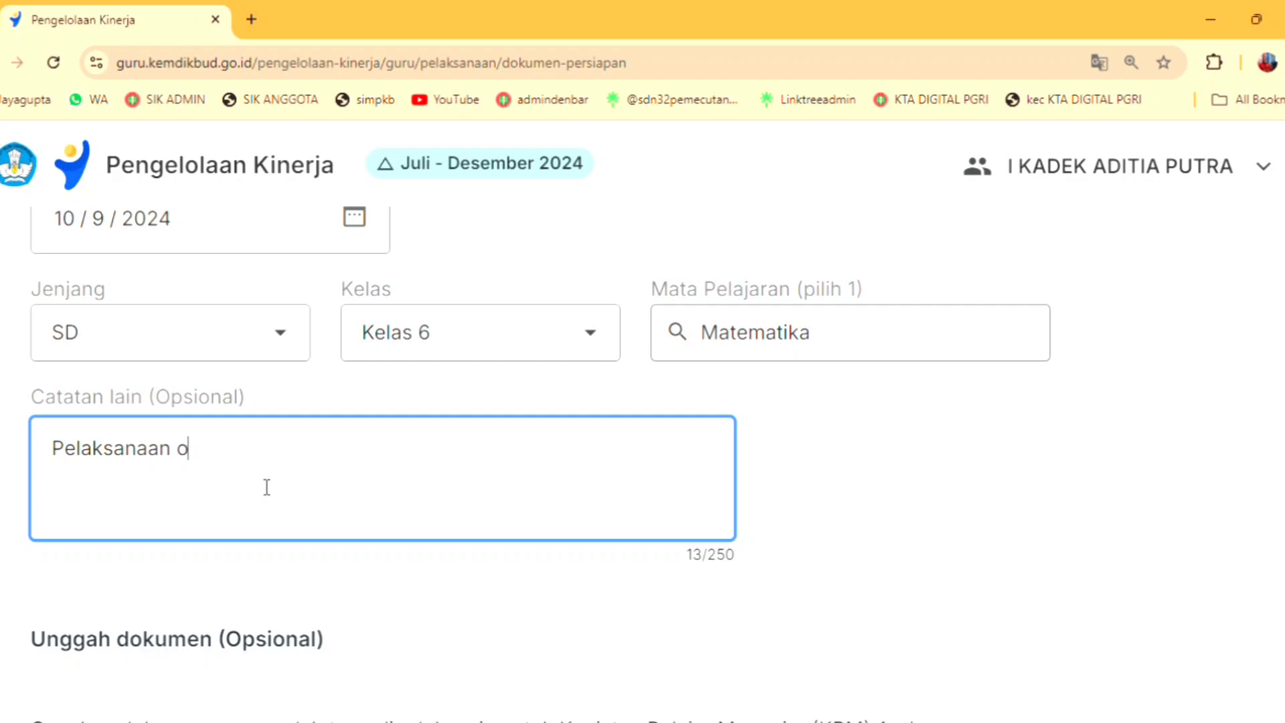
pyautogui.press('BackSpace')
pyautogui.write('bservasi')
pyautogui.press('BackSpace')
pyautogui.press('BackSpace')
pyautogui.press('BackSpace')
pyautogui.press('BackSpace')
pyautogui.press('BackSpace')
pyautogui.press('BackSpace')
pyautogui.press('BackSpace')
pyautogui.press('BackSpace')
pyautogui.press('BackSpace')
pyautogui.write('observasi pukul ')
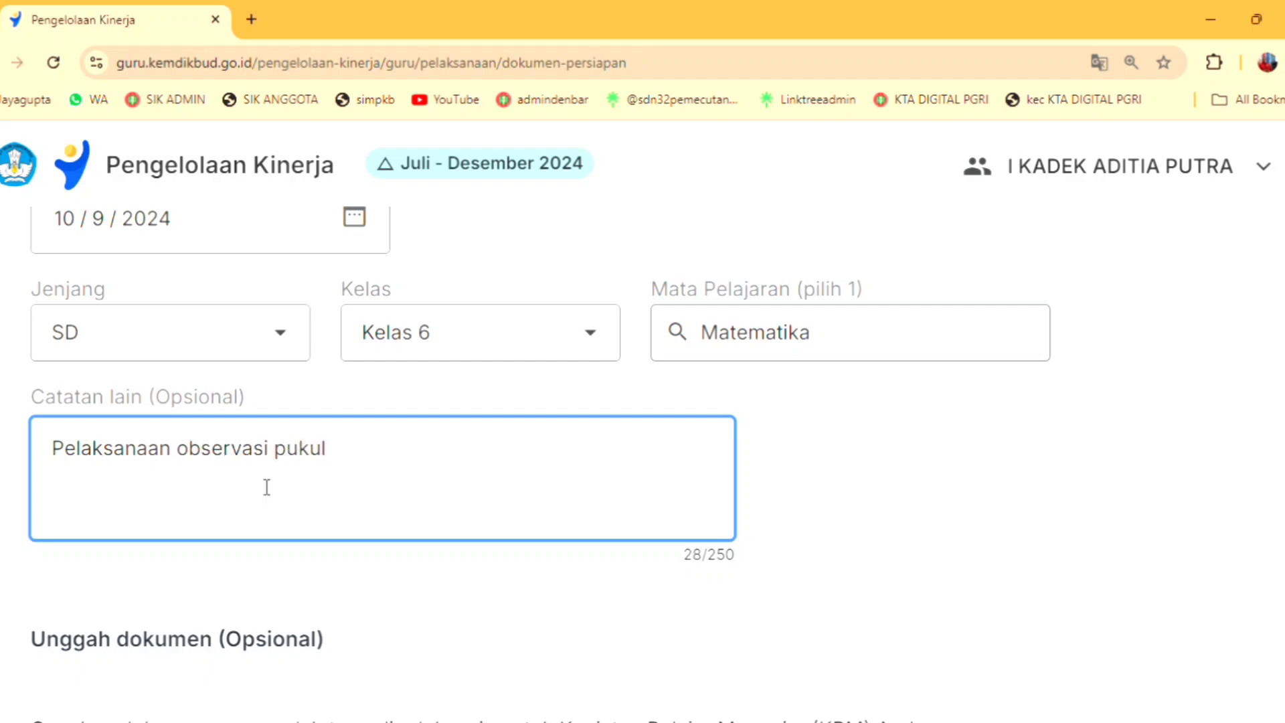
pyautogui.write('07.30 Wita')
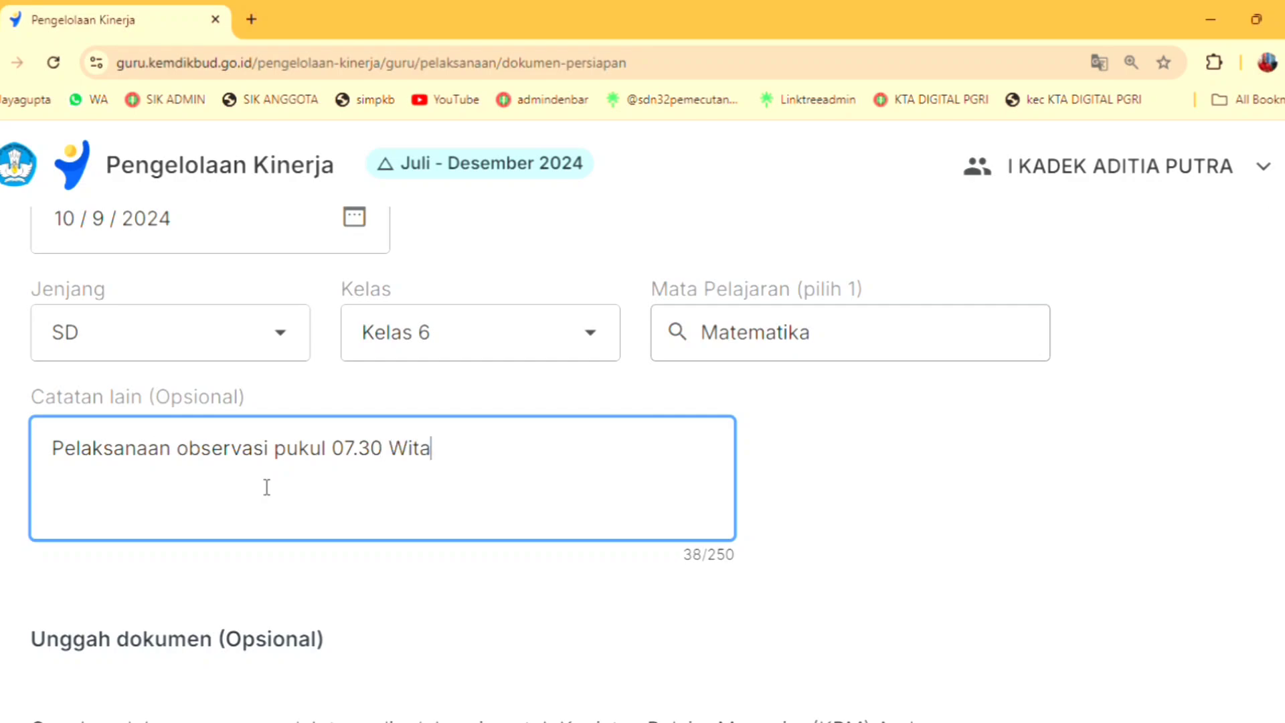
# Upload MODUL AJAR OBSERVASI_MATEMATIKA_VIA.pdf from the computer as the Dokumen RPP/Modul Ajar/Perangkat Asesmen
pyautogui.scroll(-3, 372, 636)
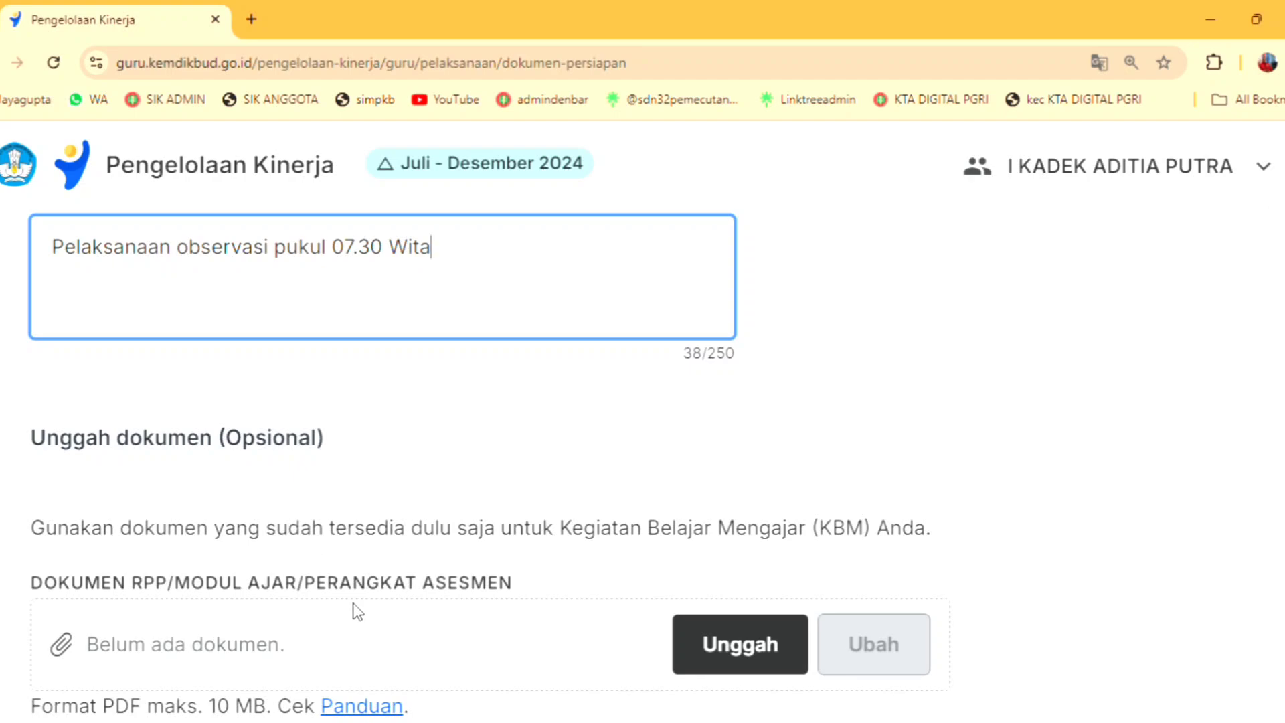
pyautogui.scroll(-2, 366, 498)
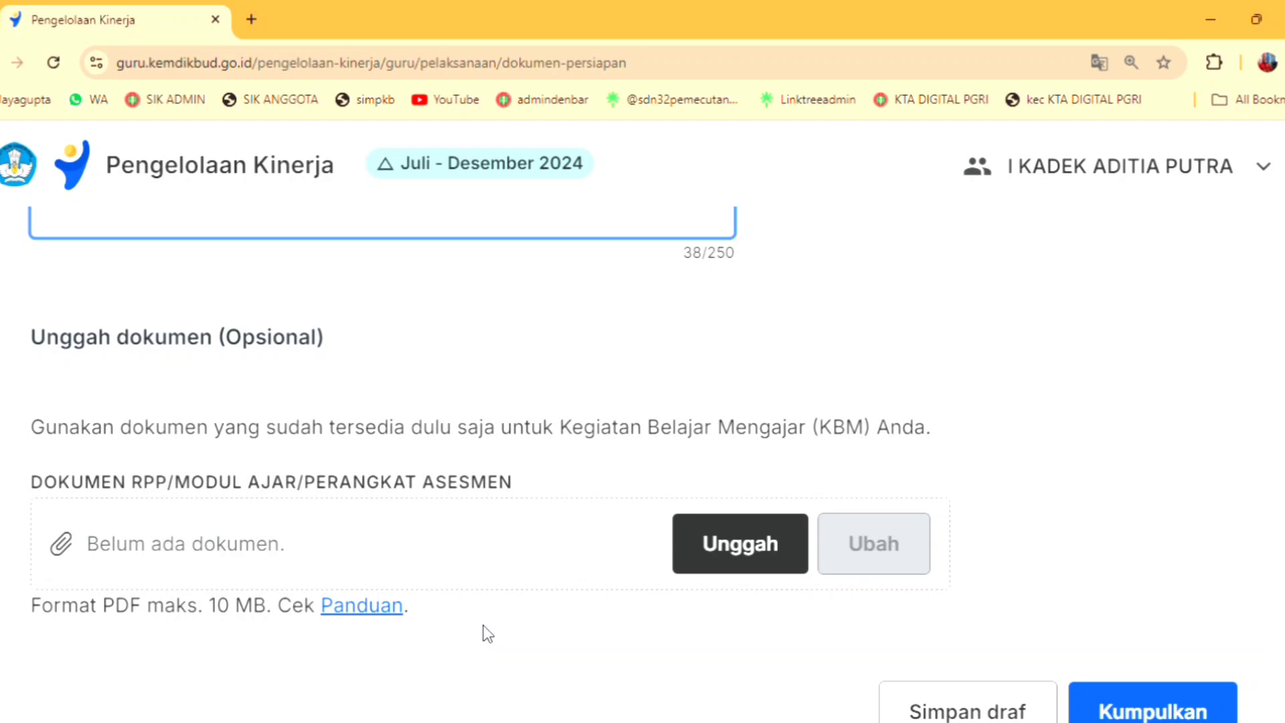
pyautogui.scroll(2, 479, 629)
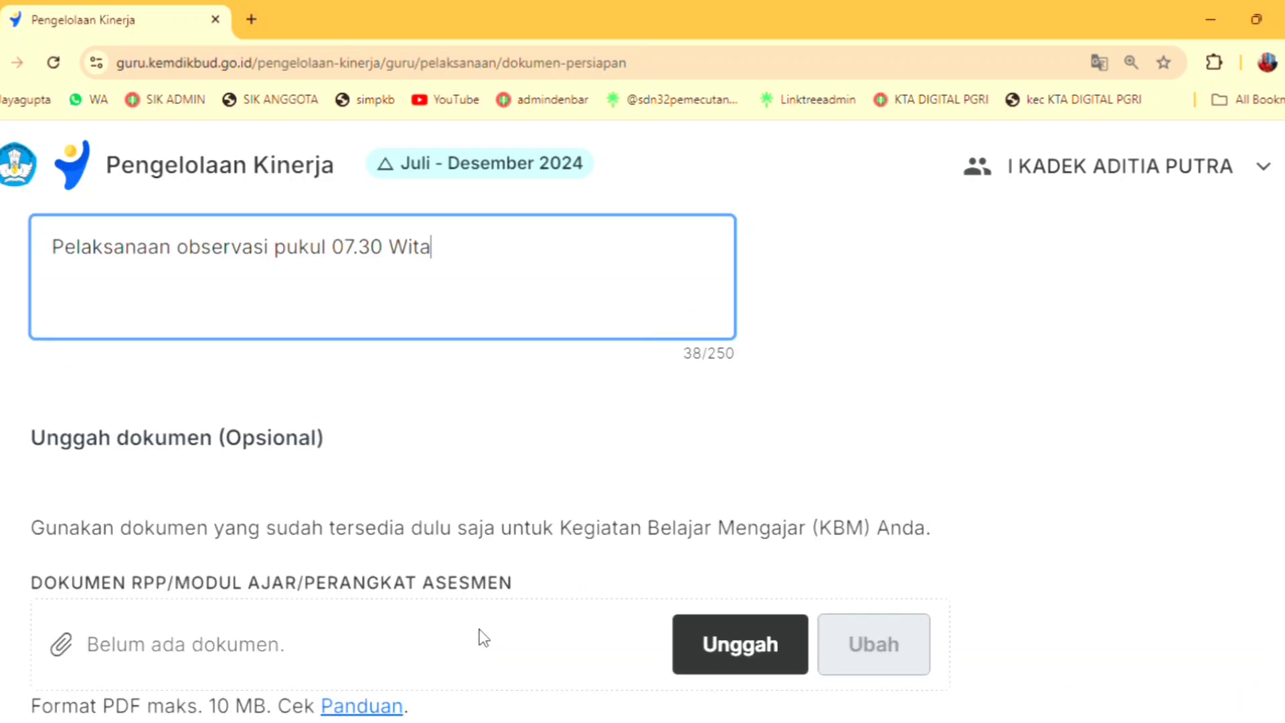
pyautogui.scroll(-3, 535, 626)
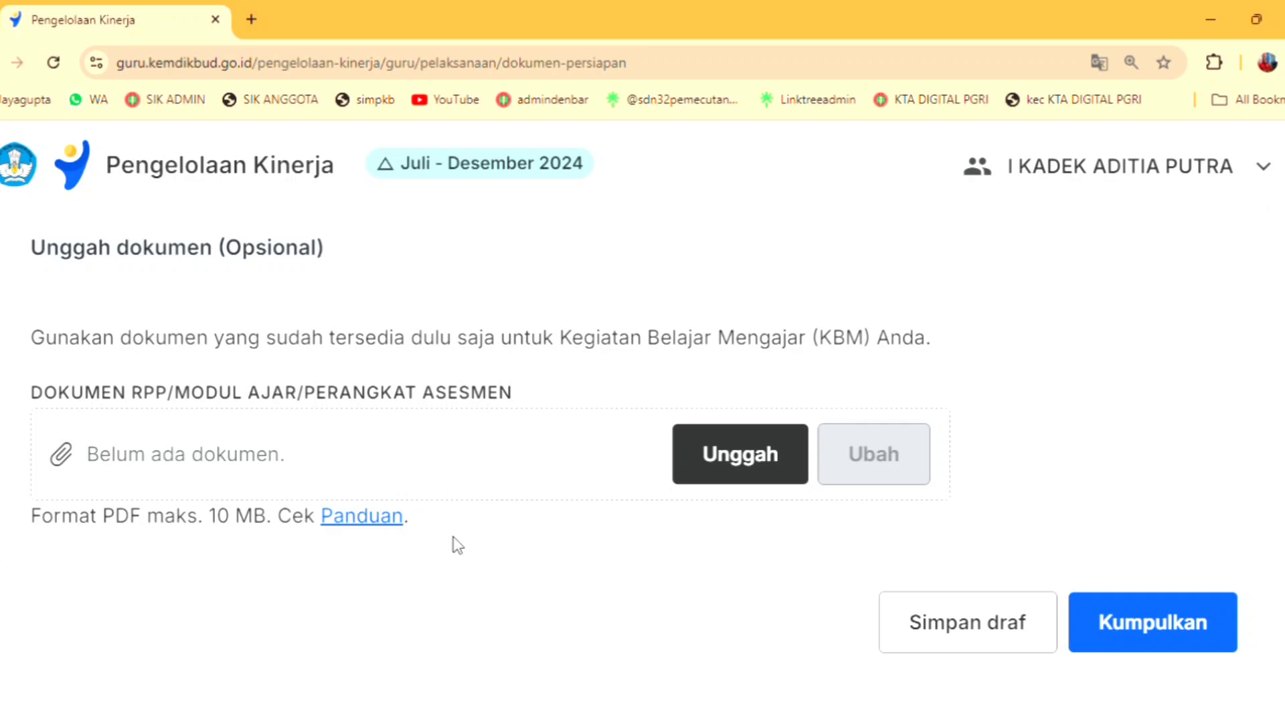
pyautogui.click(747, 471)
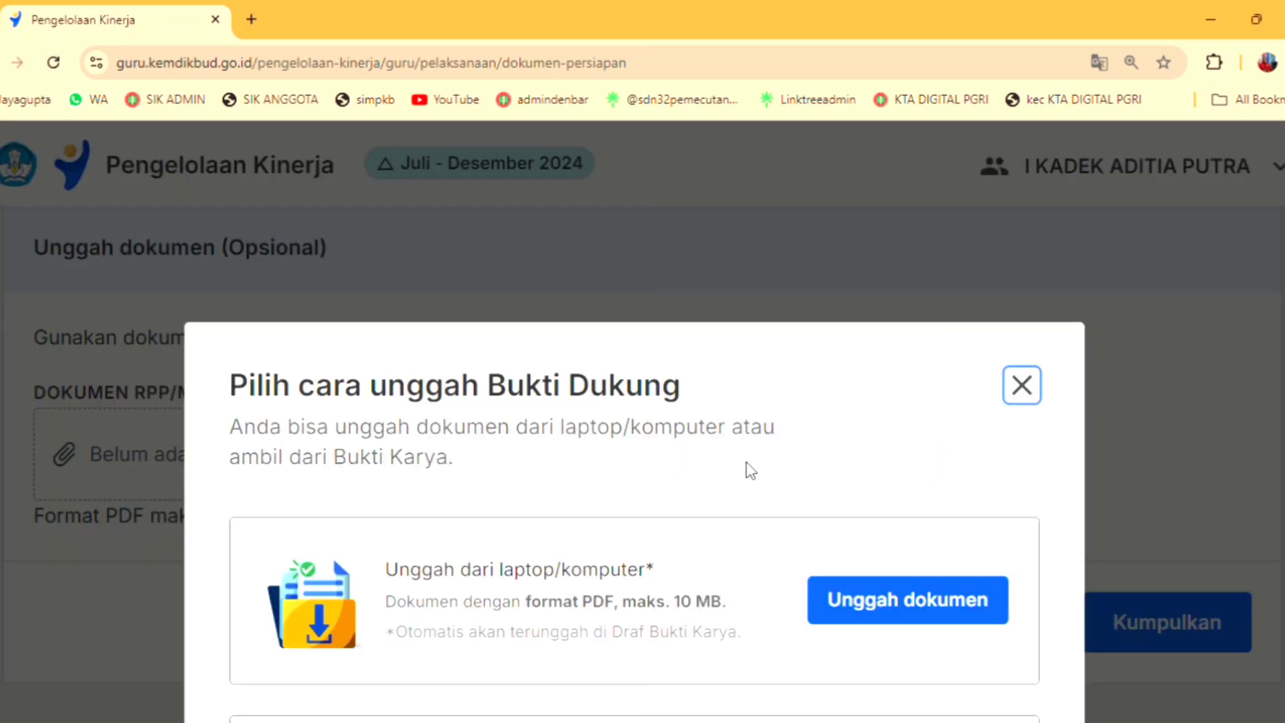
pyautogui.click(906, 616)
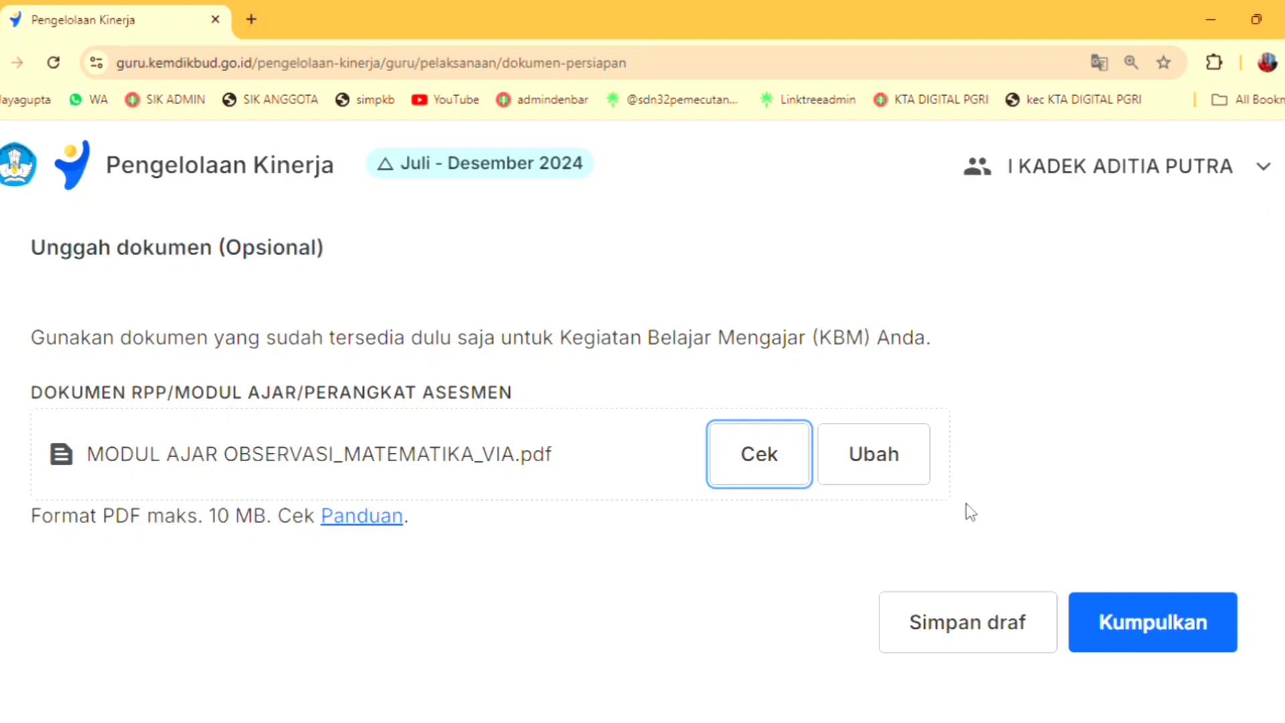
# Review the completed form from the Target Perilaku choices through the observation schedule and notes to the document section
pyautogui.scroll(15, 634, 456)
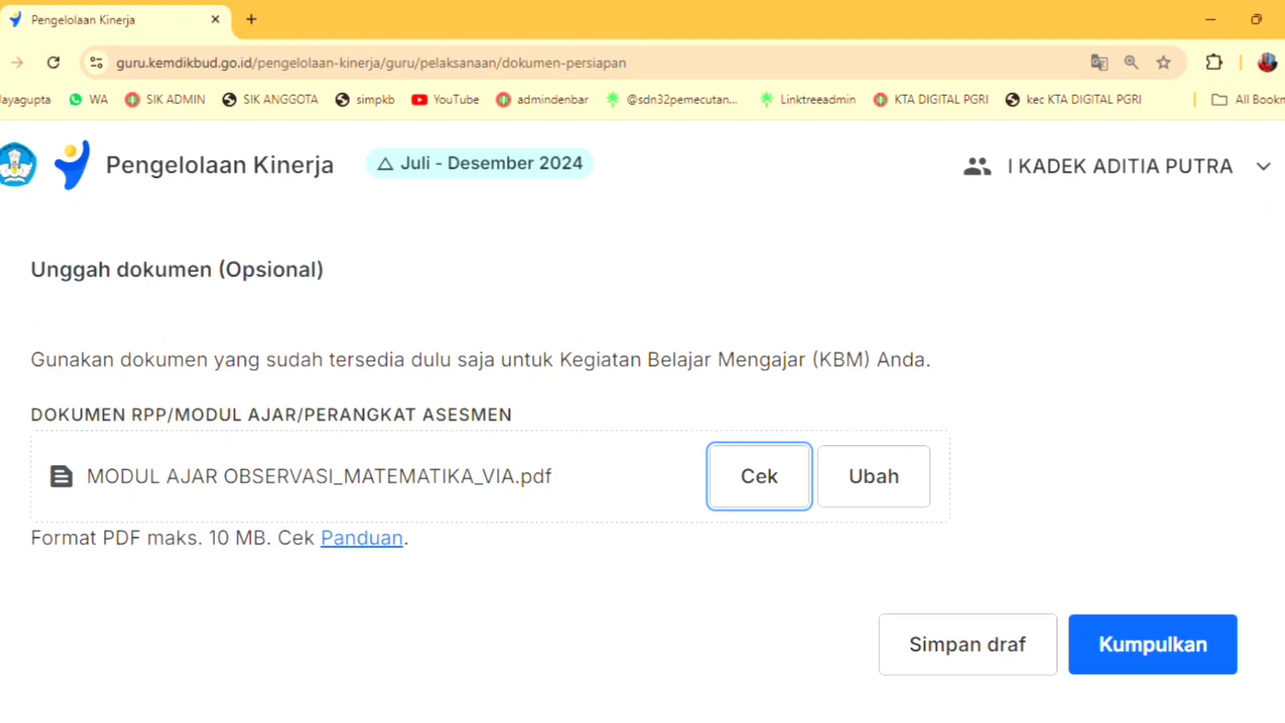
pyautogui.scroll(3, 634, 456)
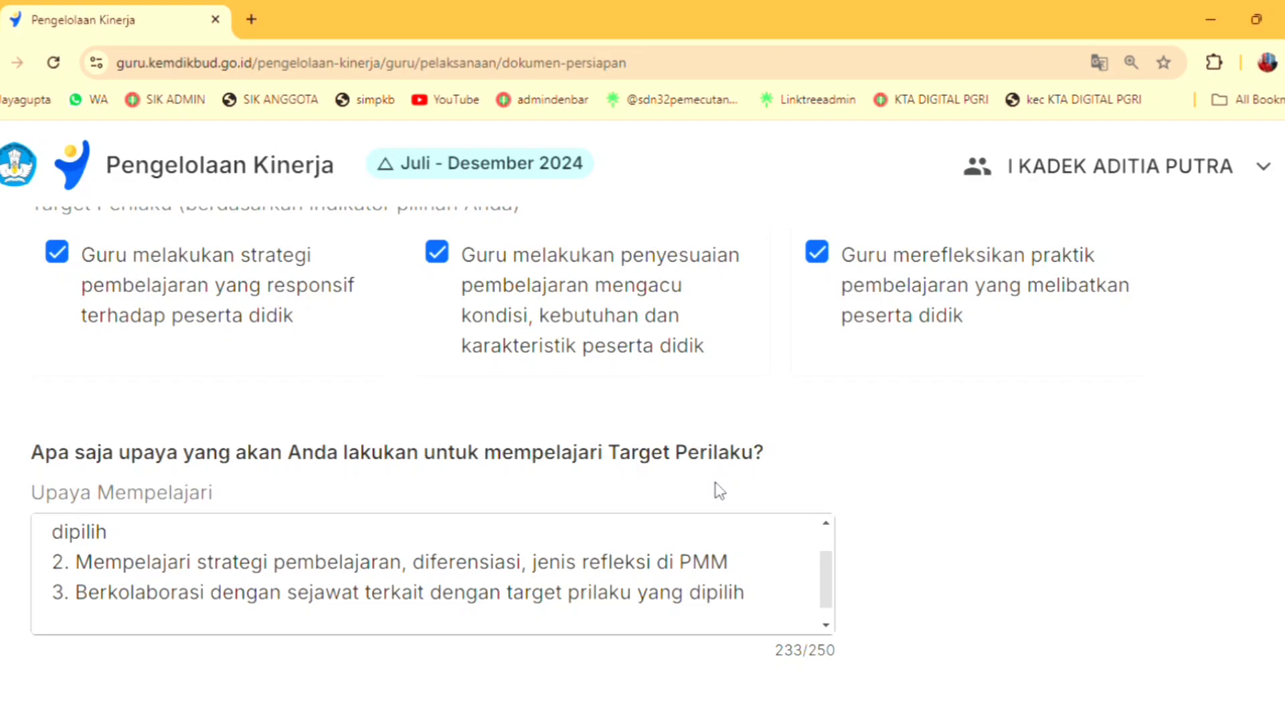
pyautogui.scroll(-8, 883, 524)
pyautogui.scroll(-6, 1024, 520)
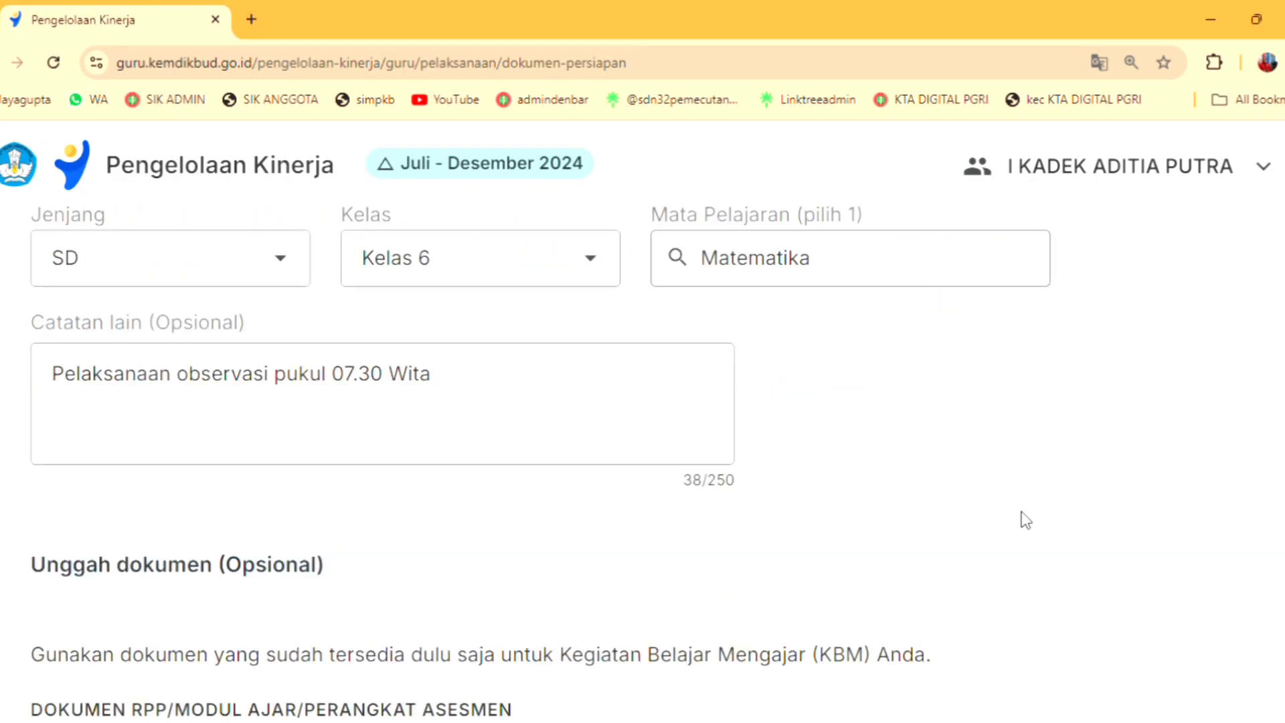